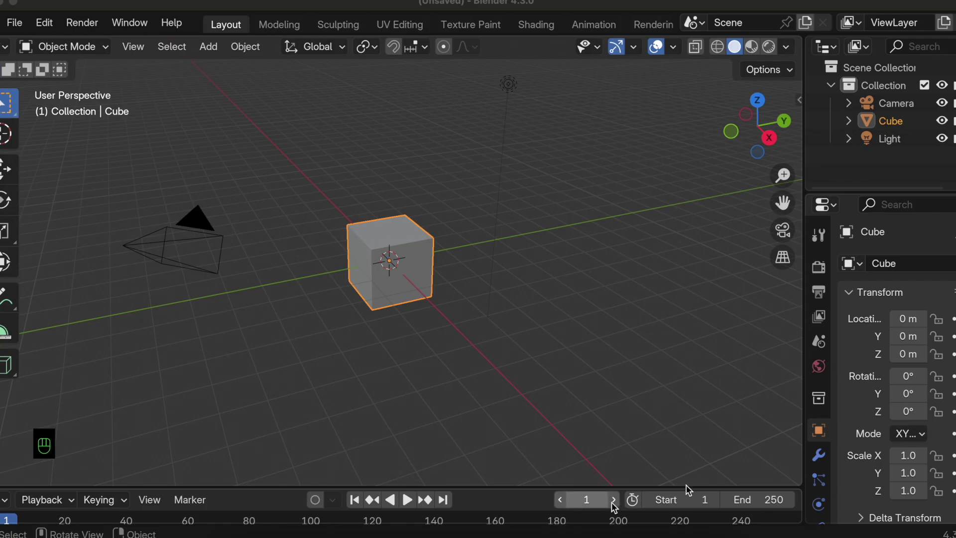
Raise the default cube 1 m along Z in the right orthographic view so its base rests on the ground line
left_click(770, 138)
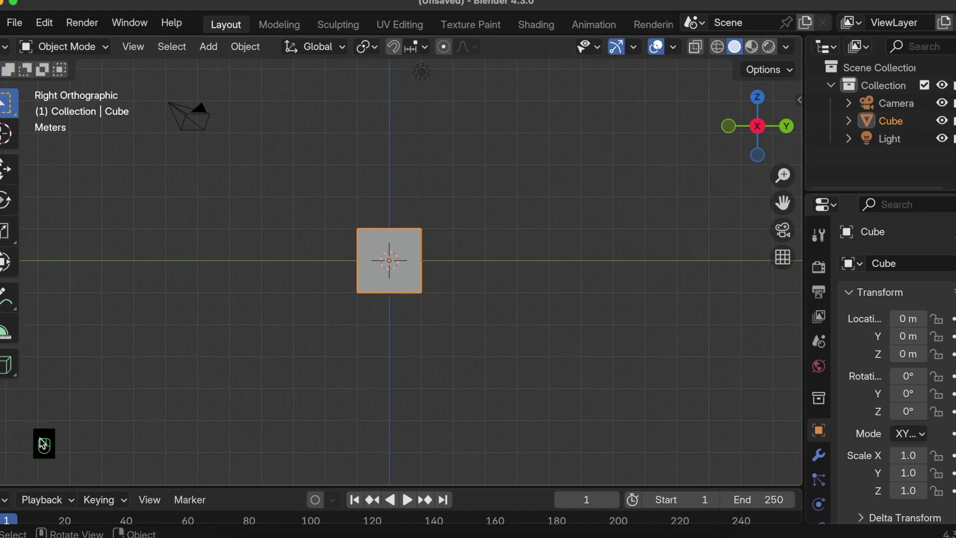
left_click(7, 169)
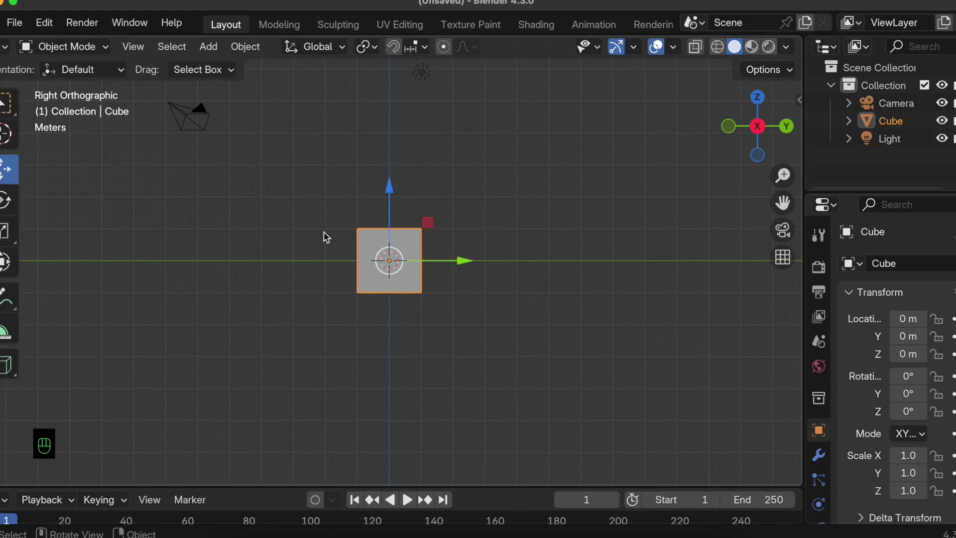
left_click_drag(392, 191, 392, 153)
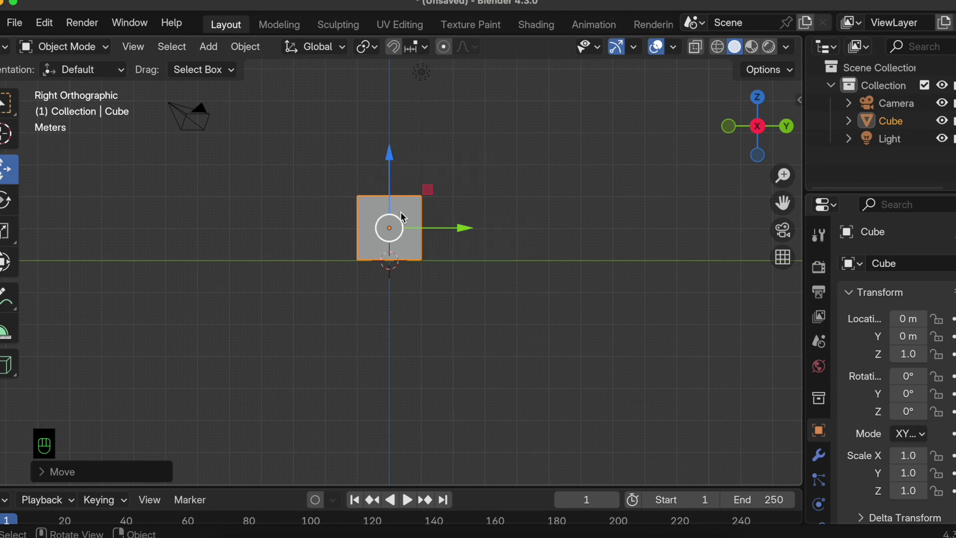
Stretch the cube along Z by a factor of about 6.87 and raise it to a Z location of about 6.9 m
key("s")
key("z")
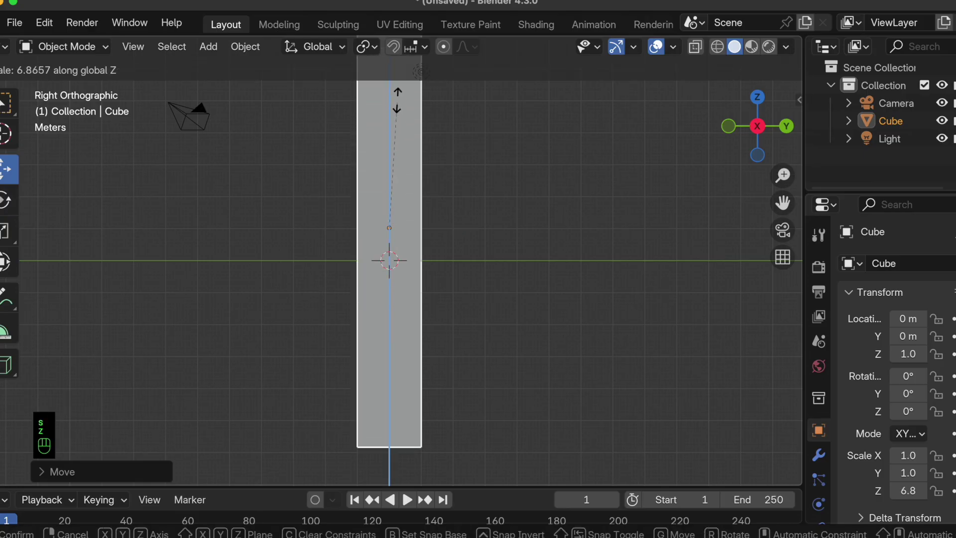
left_click(397, 97)
left_click_drag(392, 187, 398, 415)
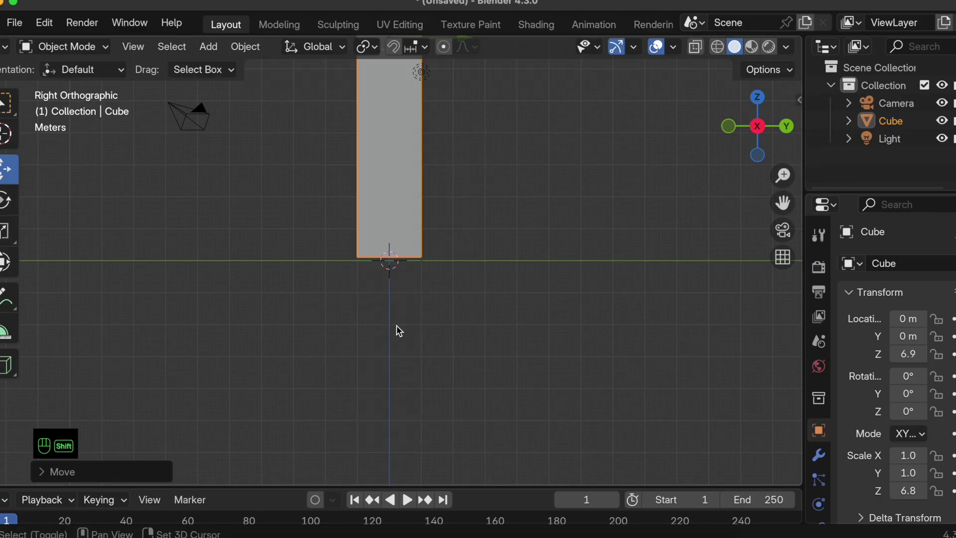
Put the tall column into Edit Mode with face selection and select its top face
scroll(397, 325, "up", 10, "shift")
middle_click_drag(394, 318, 397, 323)
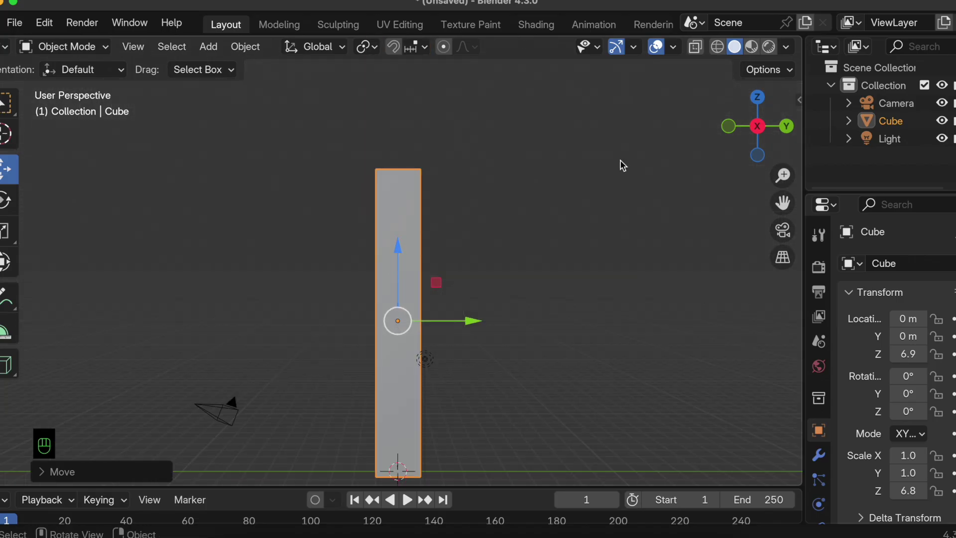
left_click(757, 127)
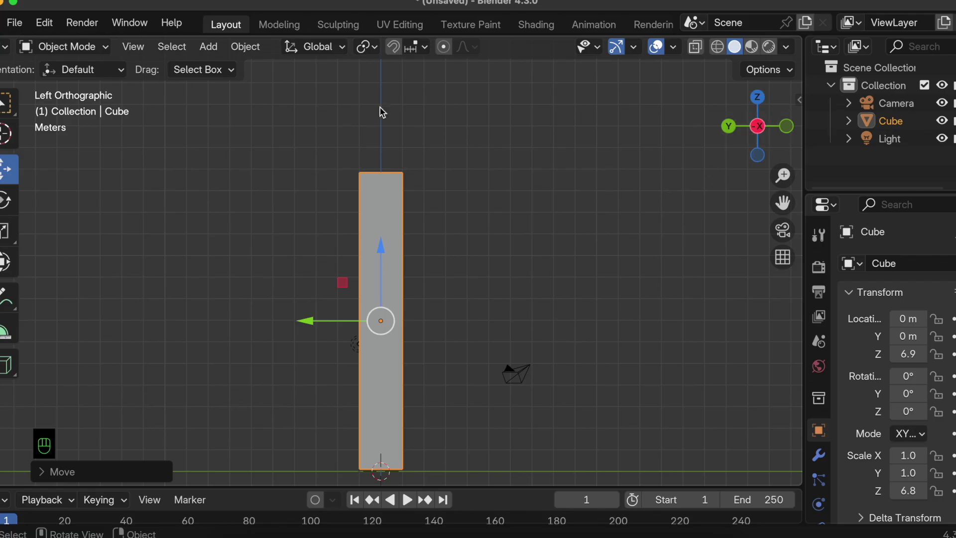
left_click(757, 127)
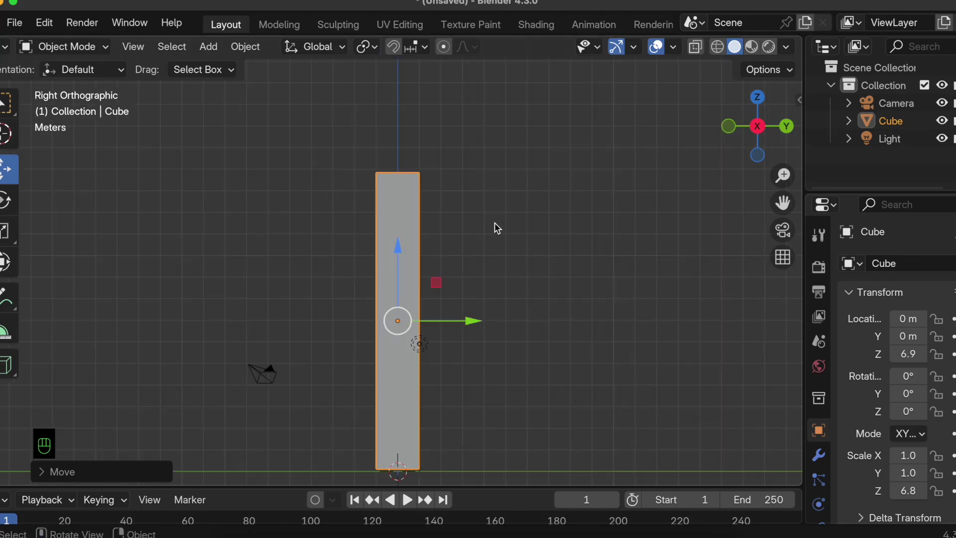
left_click(62, 46)
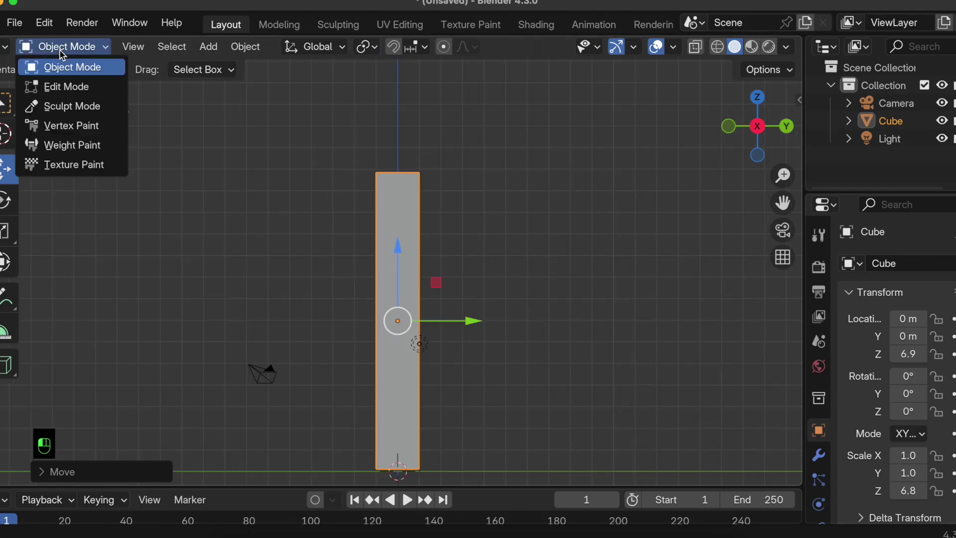
left_click(55, 85)
left_click(146, 46)
middle_click_drag(350, 118, 396, 184)
left_click(396, 183)
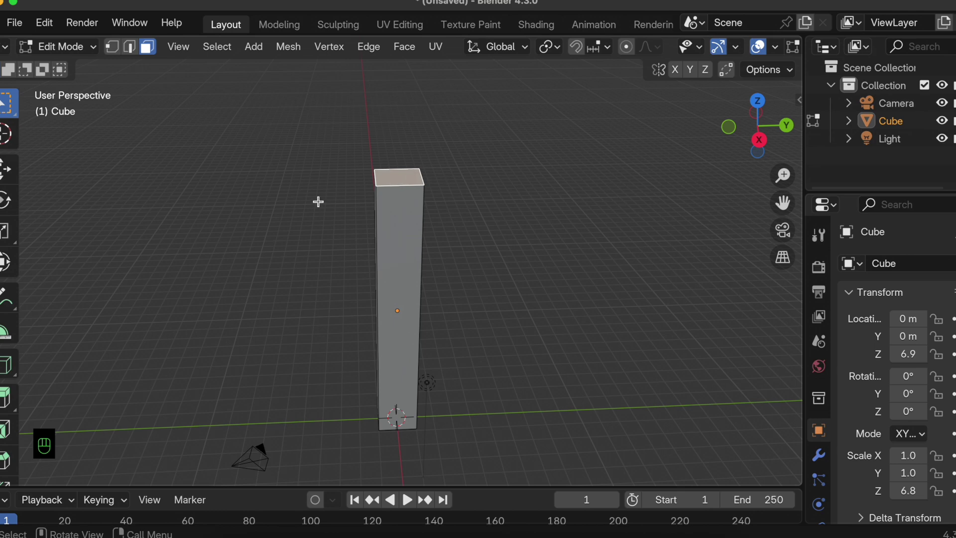
Add one horizontal loop cut around the middle of the column
scroll(9, 349, "down", 3)
left_click(7, 419)
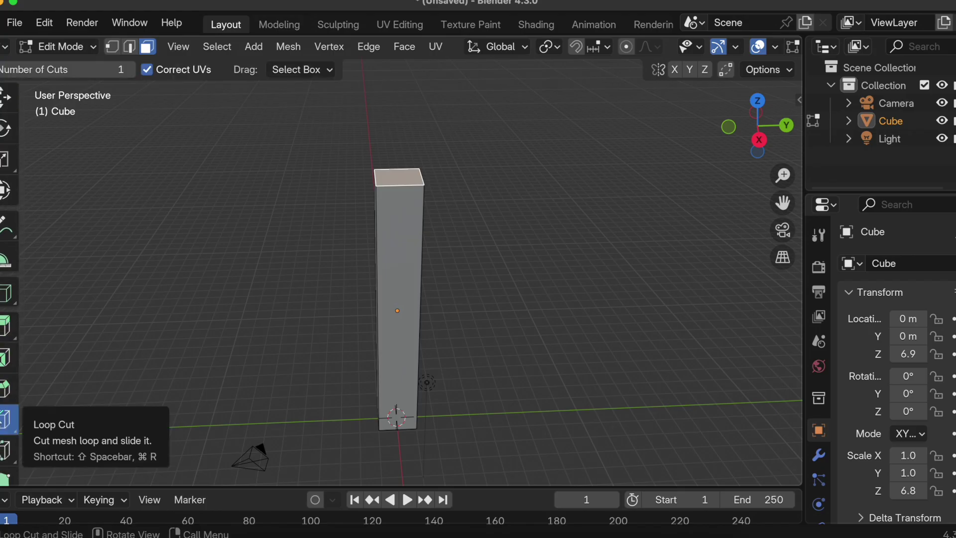
left_click(390, 317)
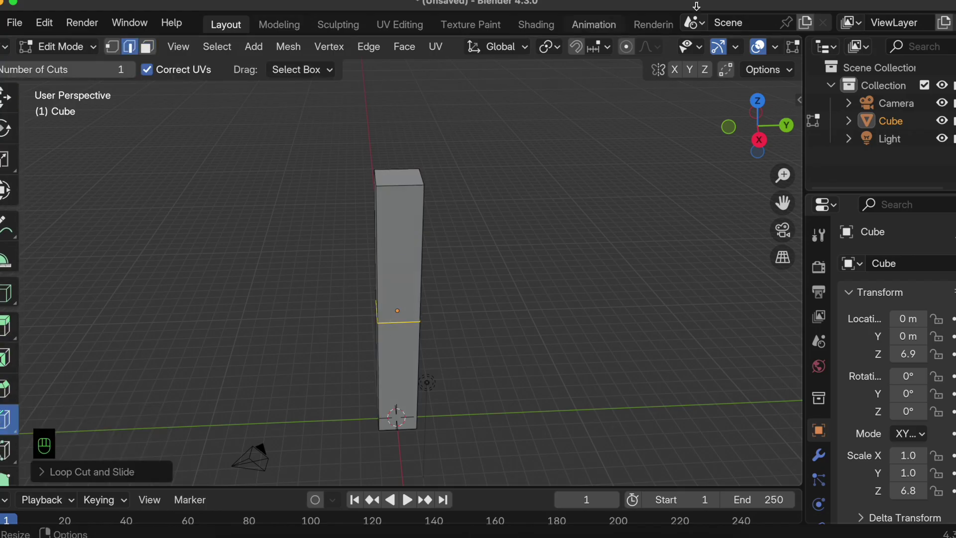
Display the column in wireframe shading to make the hidden geometry selectable
scroll(698, 46, "down", 5)
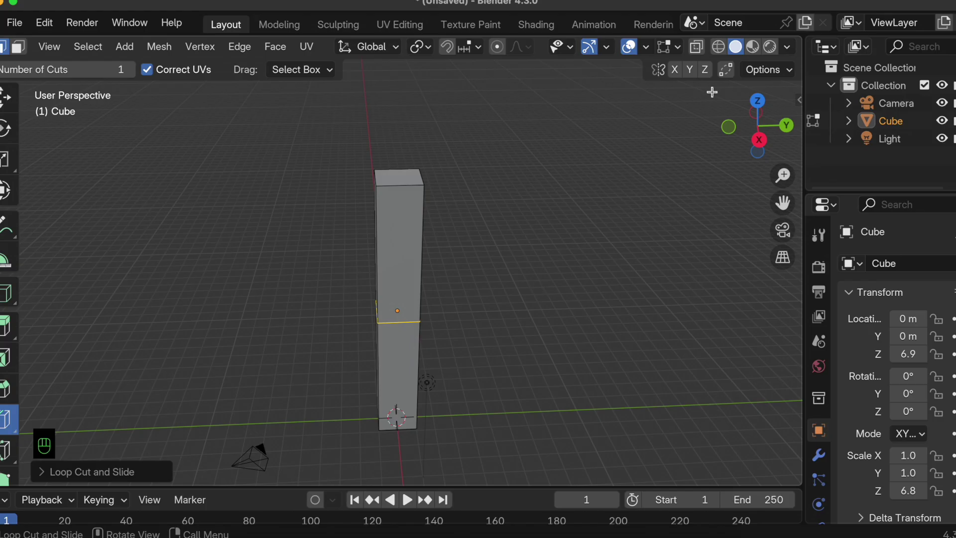
left_click(719, 48)
middle_click_drag(617, 158, 576, 204)
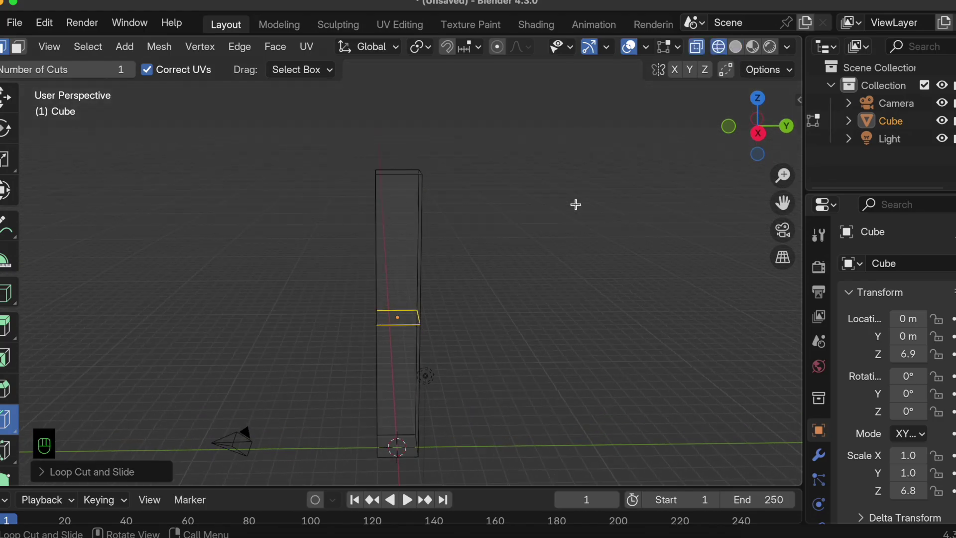
scroll(9, 199, "up", 3)
Select all faces of the column's upper half, above the loop cut, and delete them
left_click(9, 102)
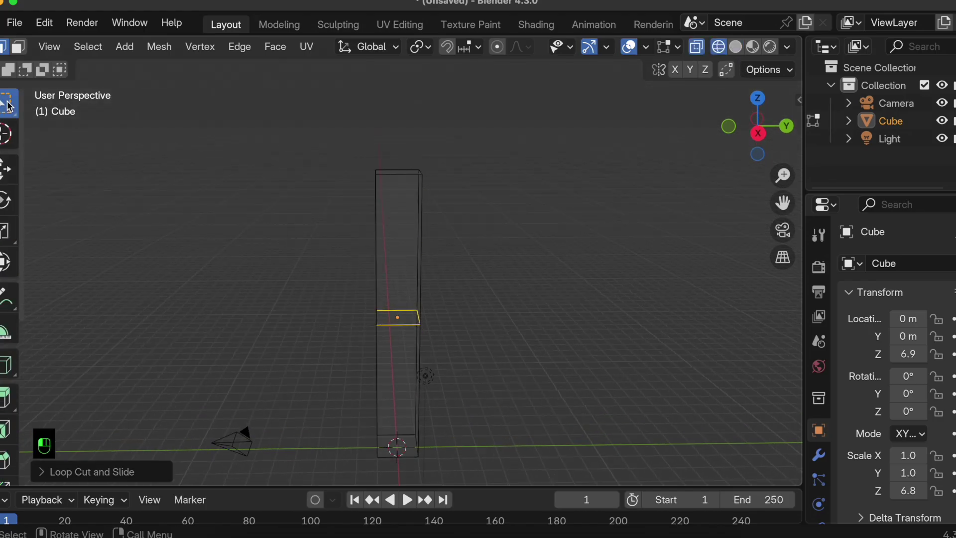
left_click_drag(329, 140, 471, 310)
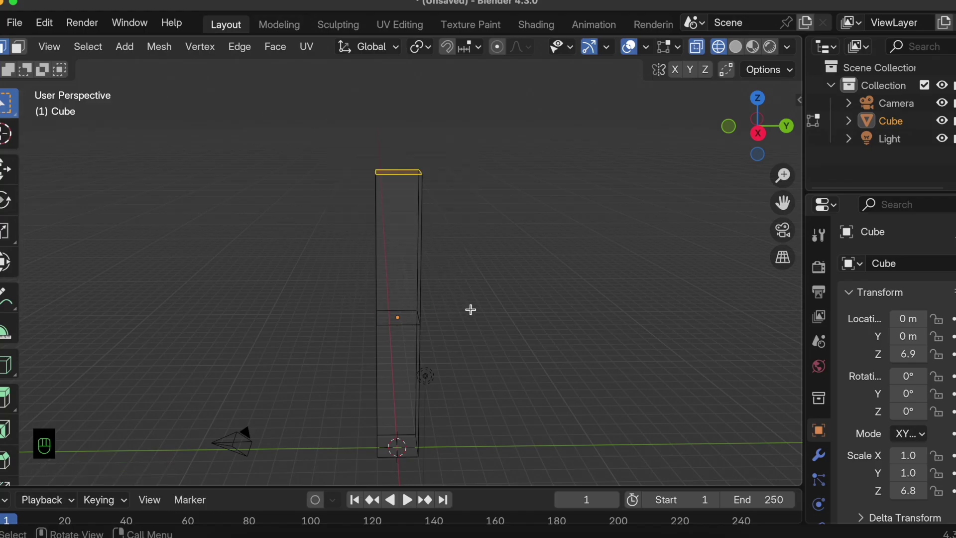
left_click(21, 47)
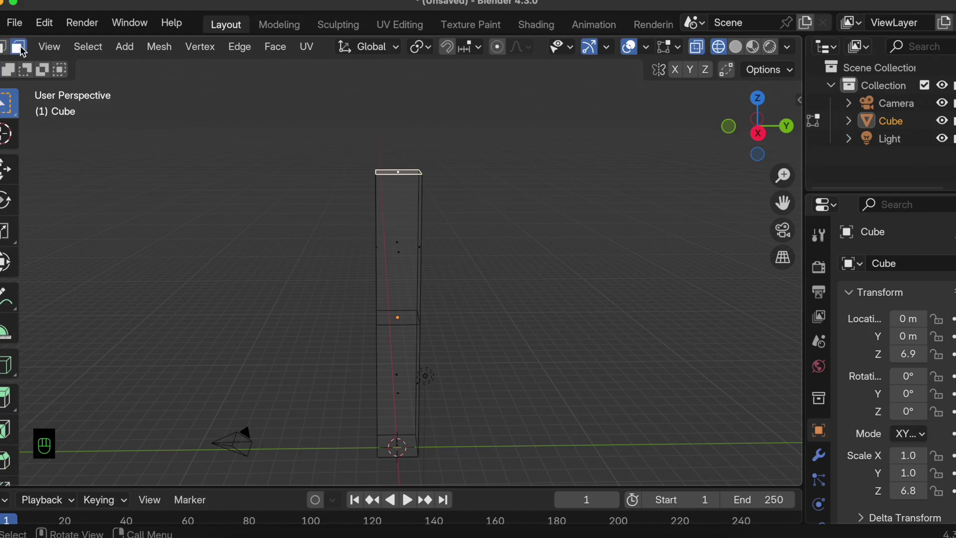
left_click_drag(315, 139, 486, 303)
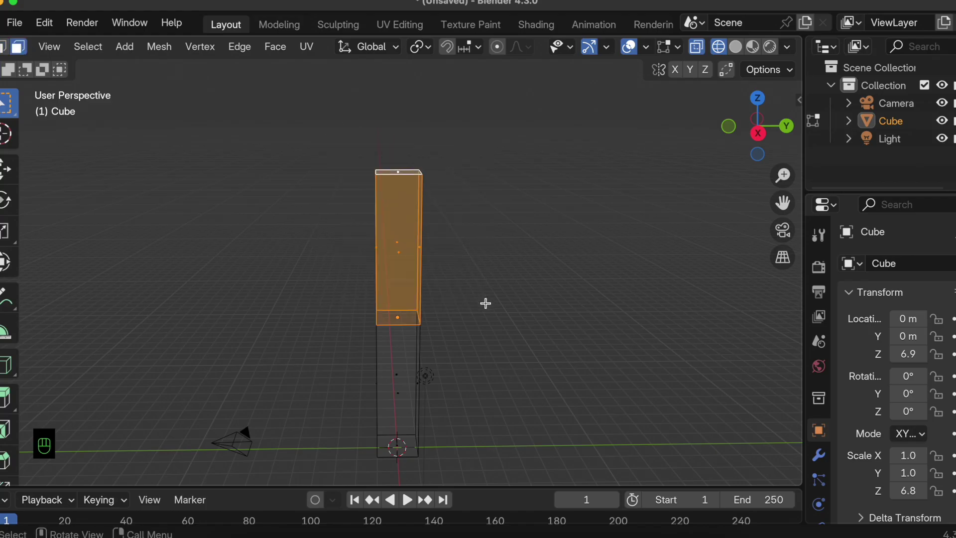
key("x")
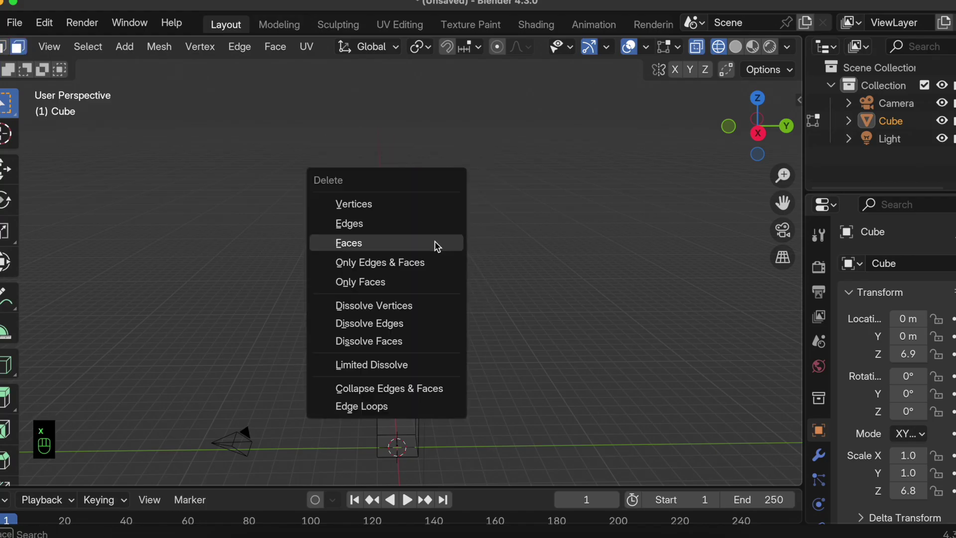
left_click(385, 243)
Add a Mirror modifier to the remaining lower half, mirroring on Z instead of X with Clipping enabled
scroll(485, 269, "down", 3)
scroll(483, 268, "left", 3)
scroll(484, 268, "up", 3)
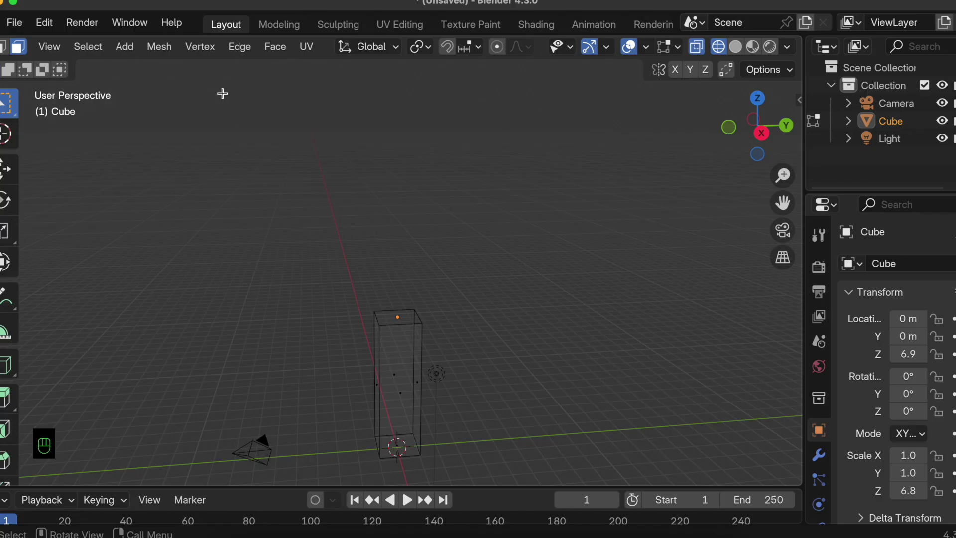
scroll(160, 46, "left", 4)
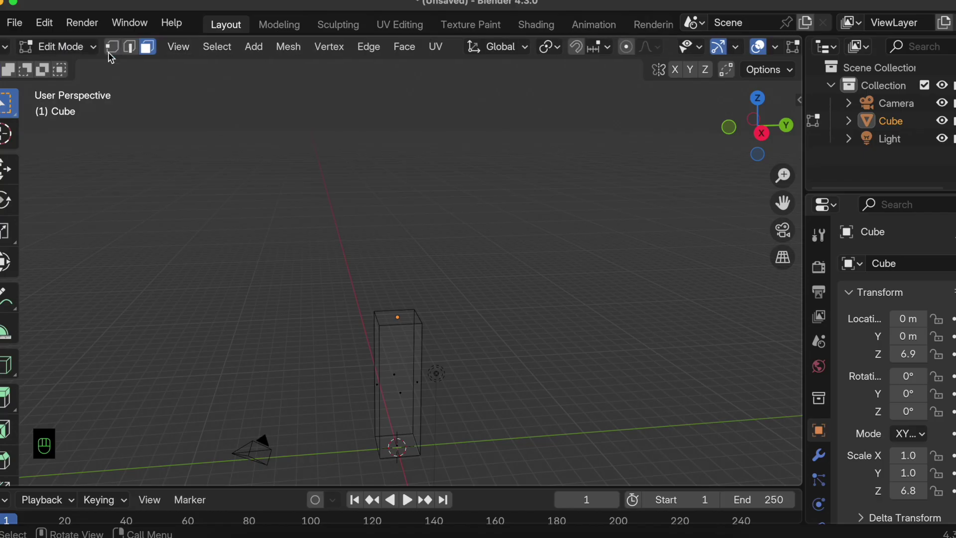
left_click(816, 459)
left_click(866, 273)
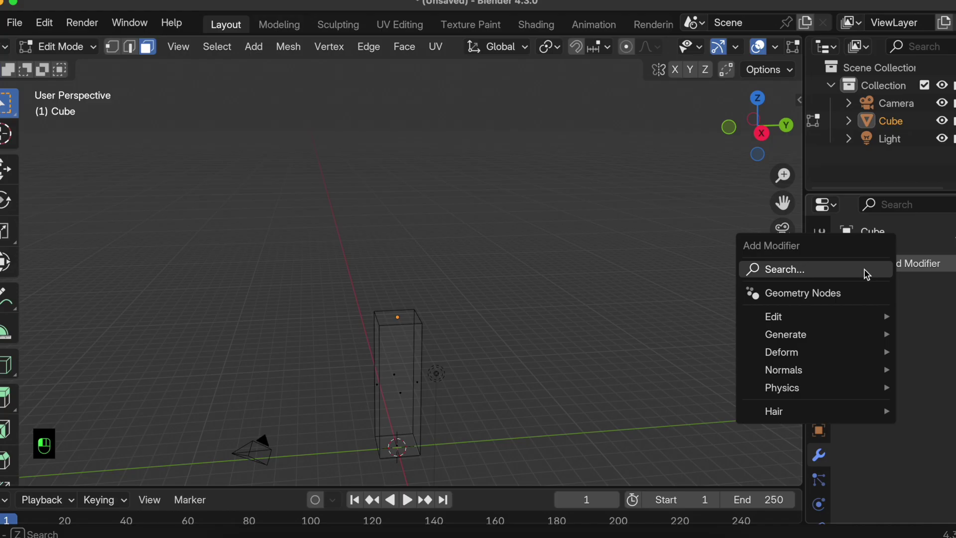
type("mir")
key("Return")
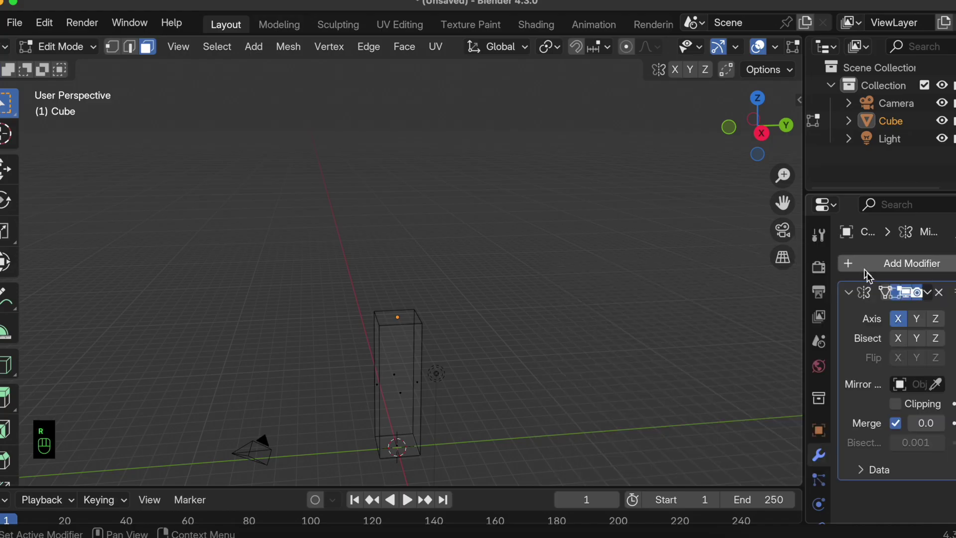
left_click(935, 318)
left_click(899, 320)
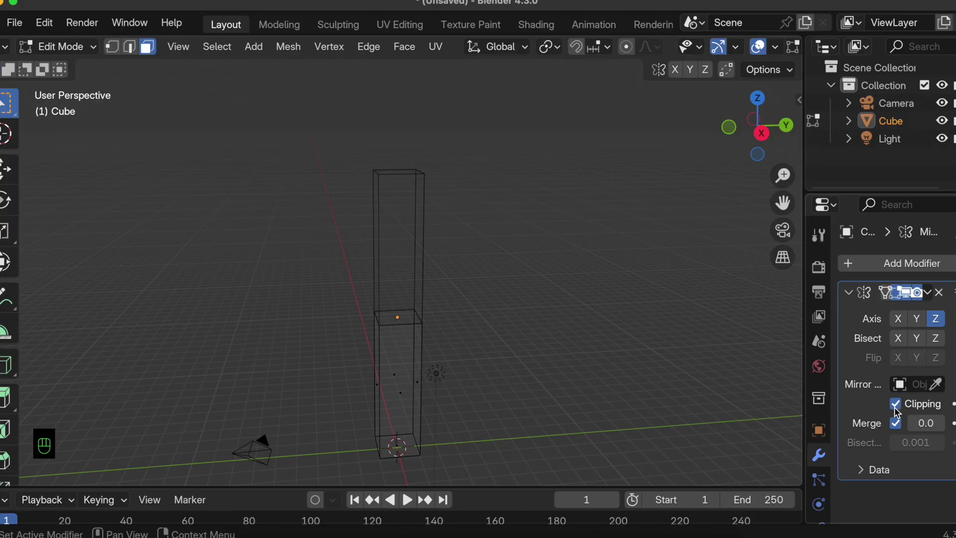
Return the column to Object Mode and restrict transforms to affect only origins
left_click(65, 47)
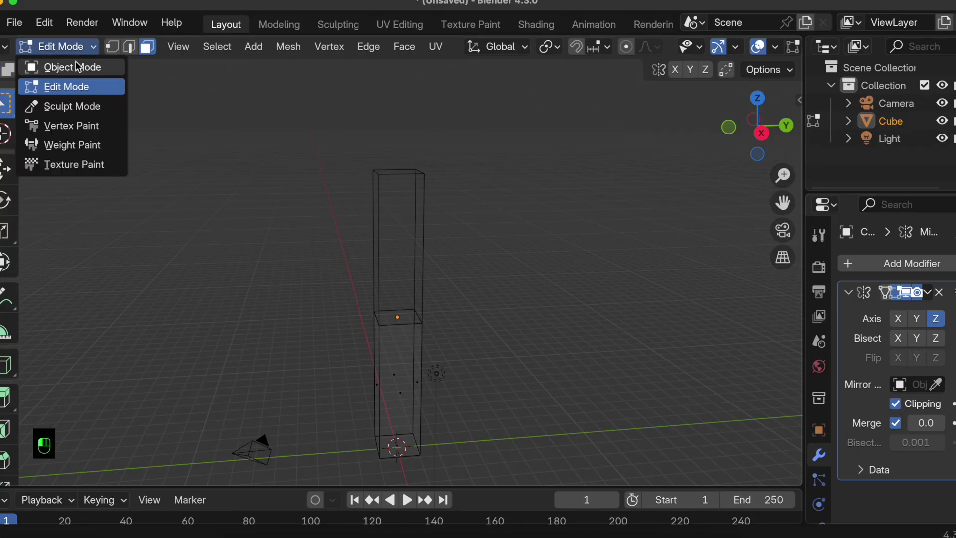
left_click(75, 67)
scroll(379, 187, "up", 5)
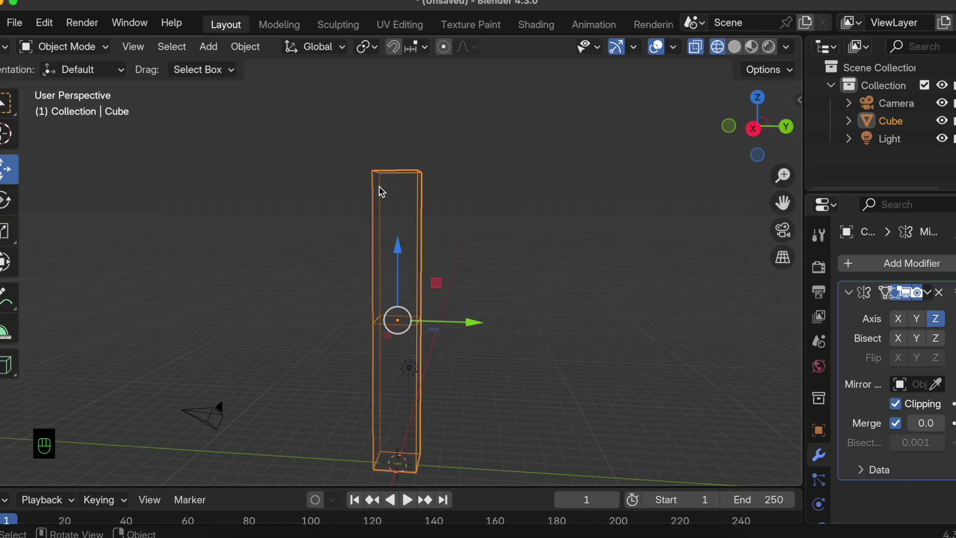
scroll(378, 186, "up", 1)
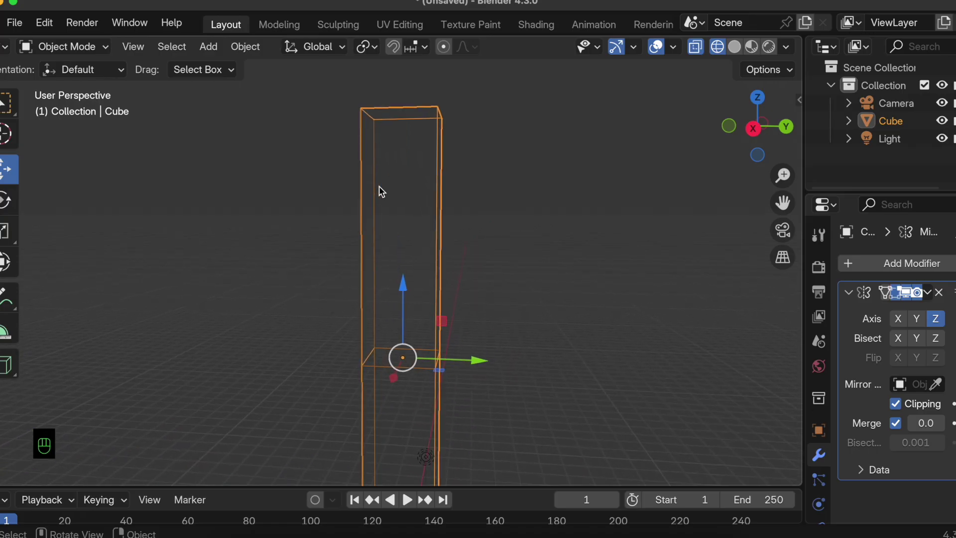
scroll(381, 190, "down", 3)
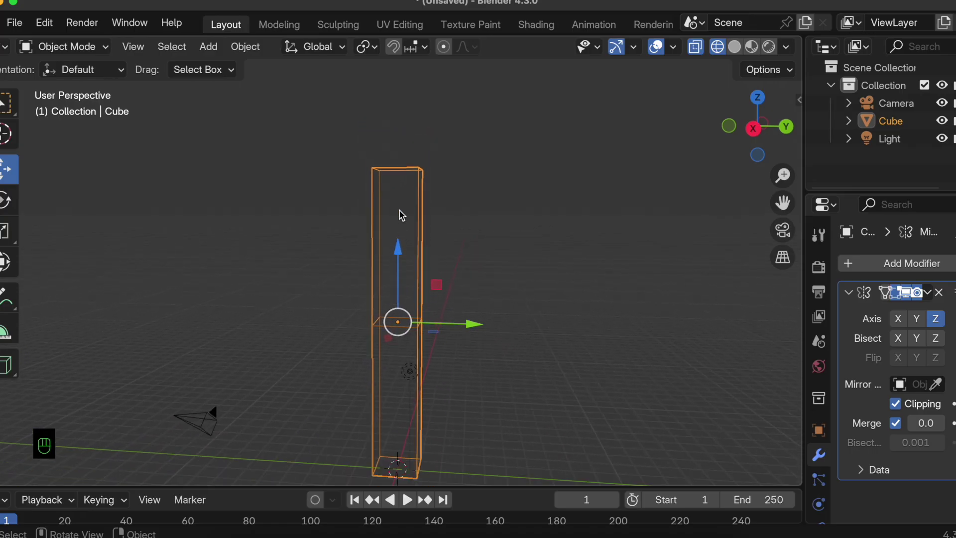
key("shift")
scroll(402, 215, "down", 2, "shift")
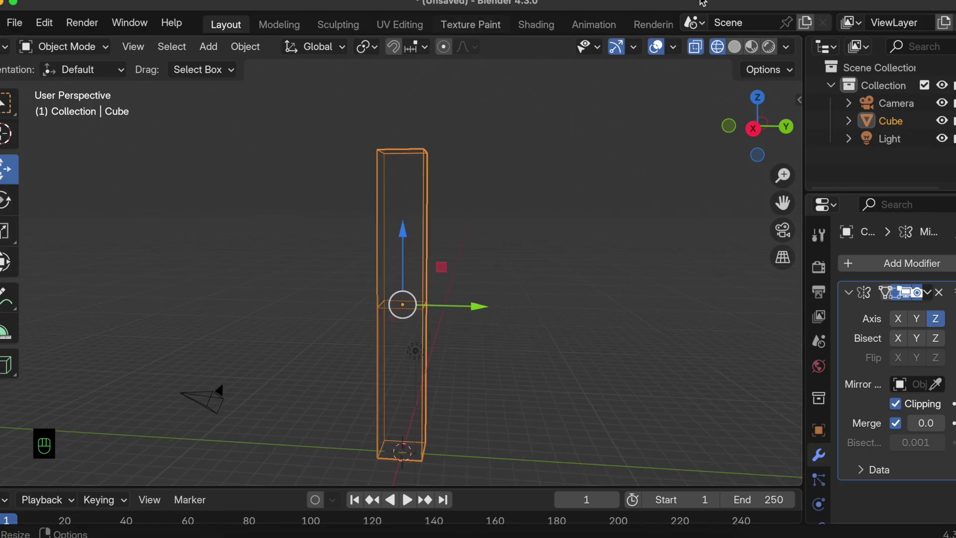
left_click(771, 70)
left_click(760, 125)
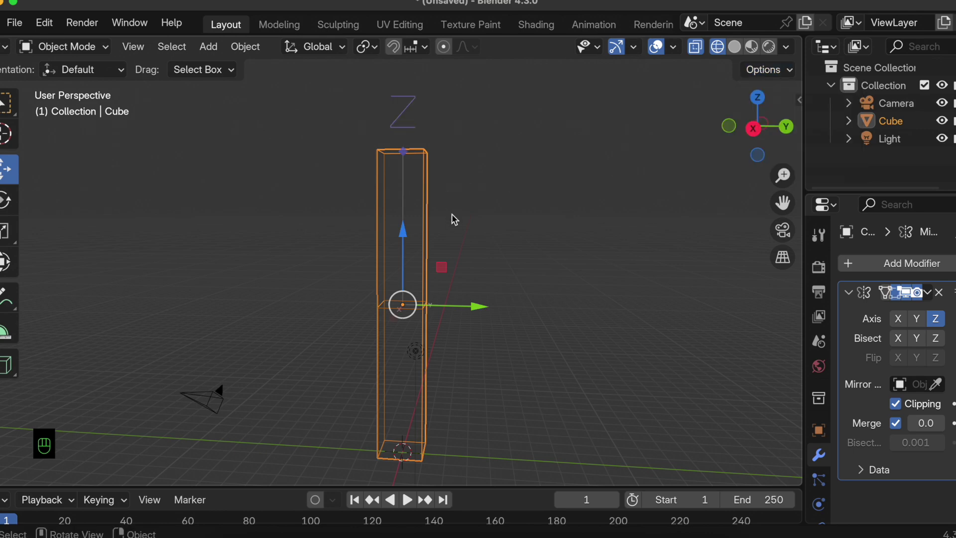
Nudge the column's origin by about 0.0003 m along global Z and turn off the origins-only transform option
key("g")
key("z")
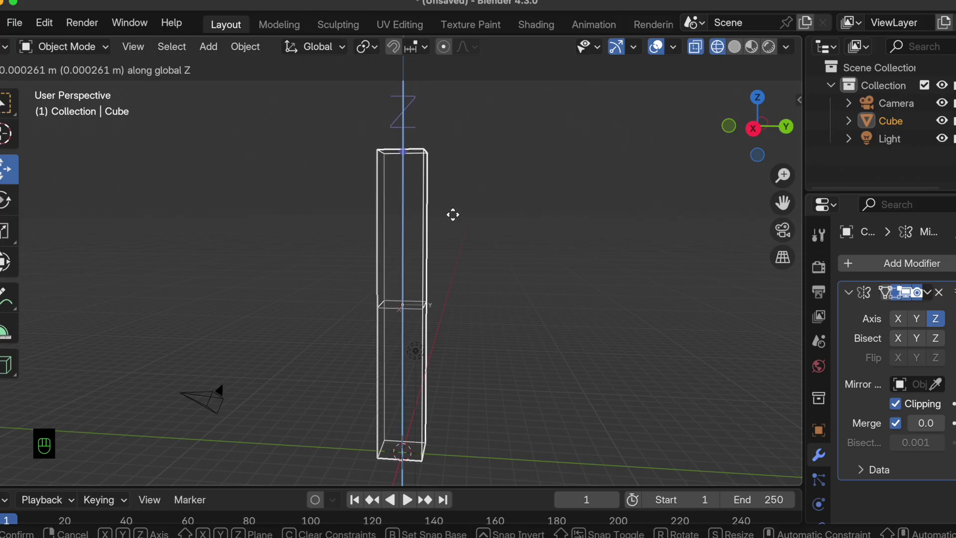
left_click(453, 214)
scroll(452, 214, "left", 2)
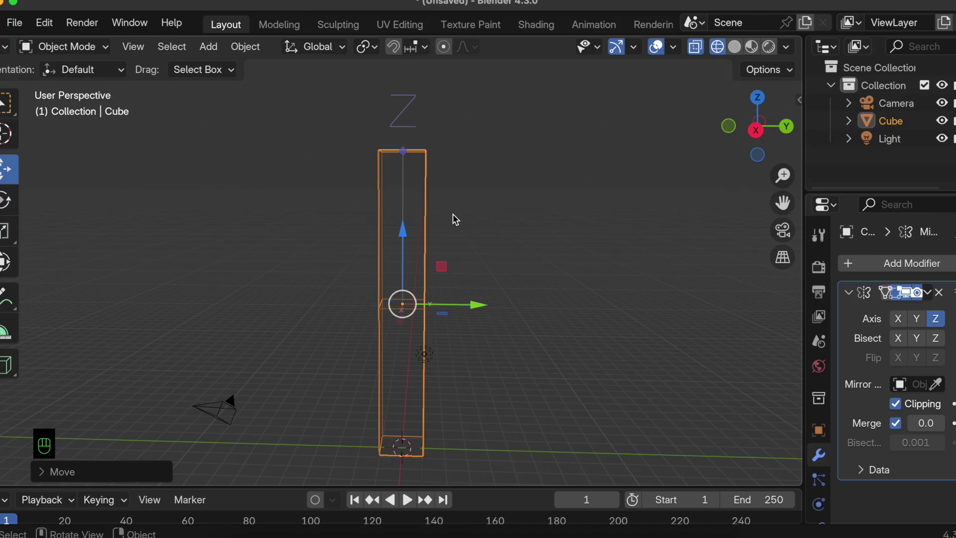
left_click(766, 69)
left_click(757, 126)
In Edit Mode, add a horizontal loop cut to the column's lower half and slide it down close to the base
left_click(60, 46)
left_click(75, 86)
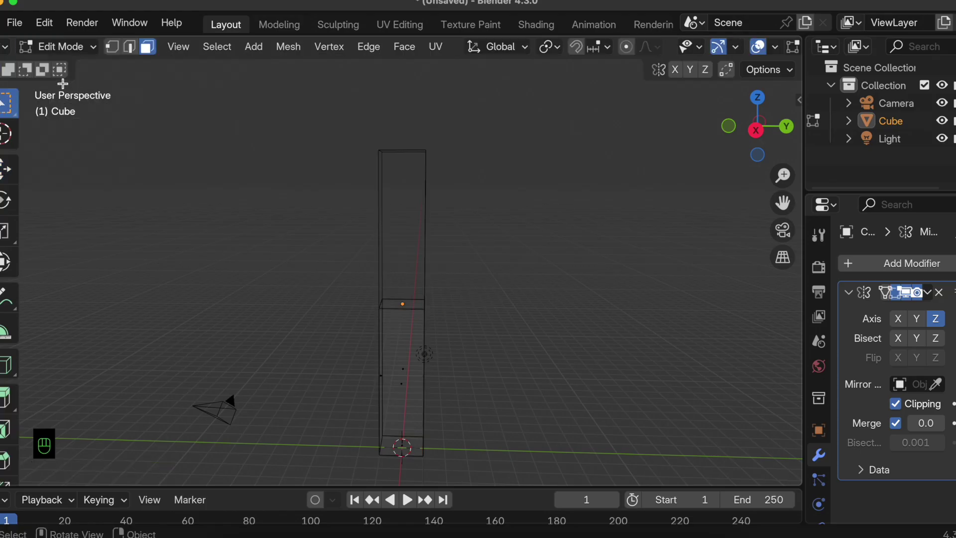
scroll(254, 195, "right", 3)
scroll(253, 196, "left", 3)
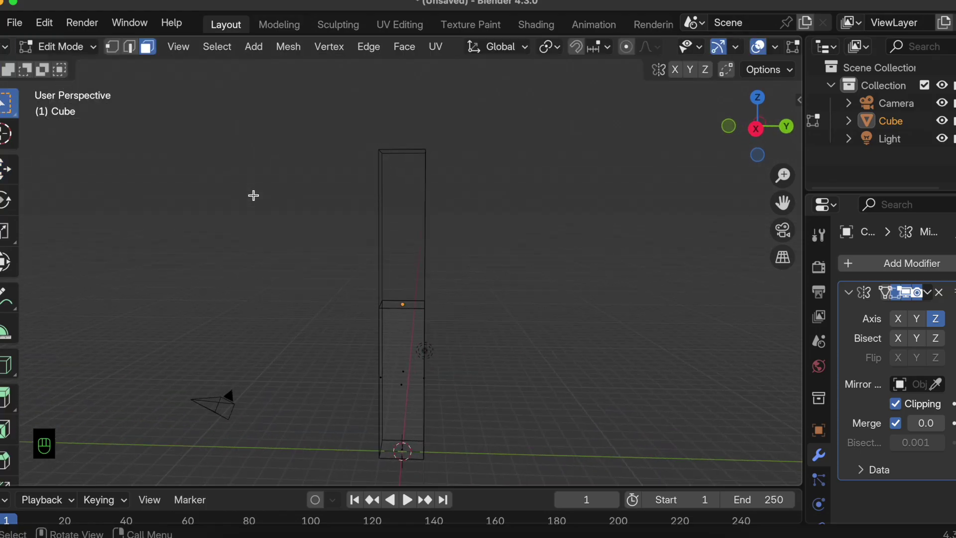
scroll(13, 419, "down", 2)
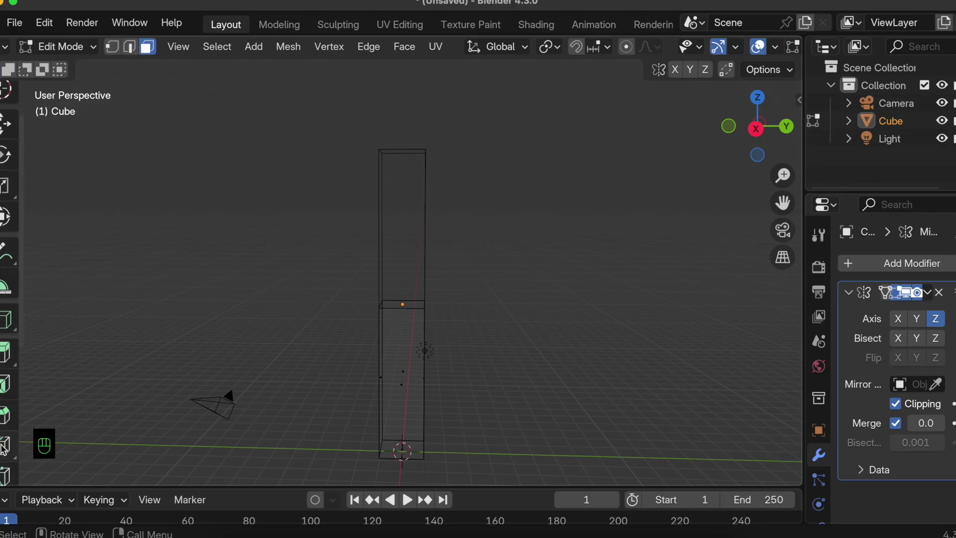
left_click(8, 445)
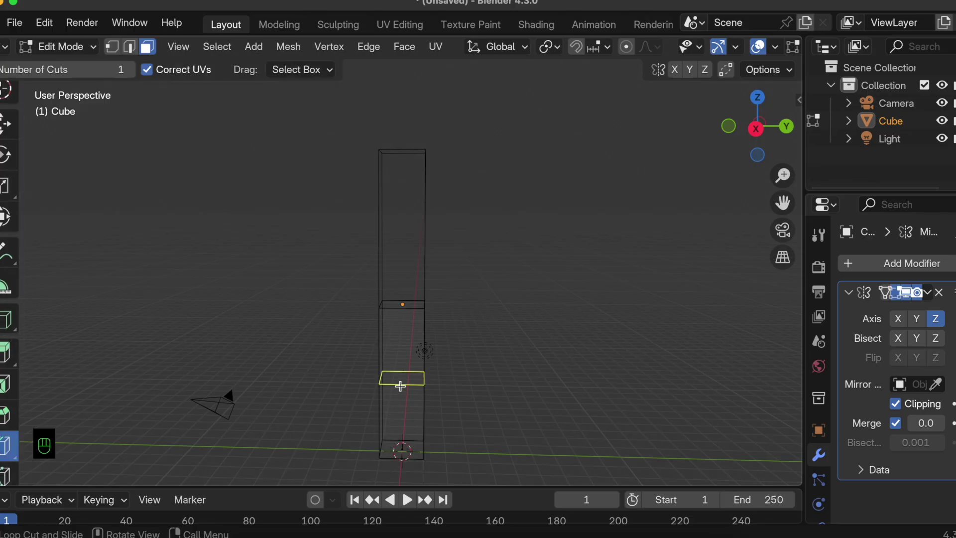
mouse_move(401, 386)
left_mouse_down()
mouse_move(400, 343)
mouse_move(397, 447)
mouse_move(392, 429)
left_mouse_up()
Switch the viewport to Solid shading, set face selection mode, and return to the box selection tool
scroll(732, 50, "down", 5)
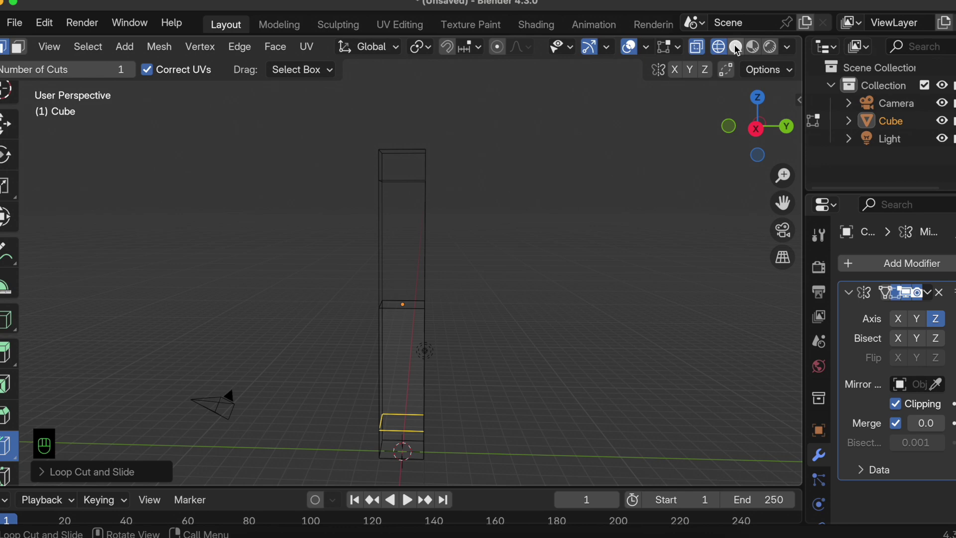
left_click(738, 51)
scroll(513, 50, "up", 5)
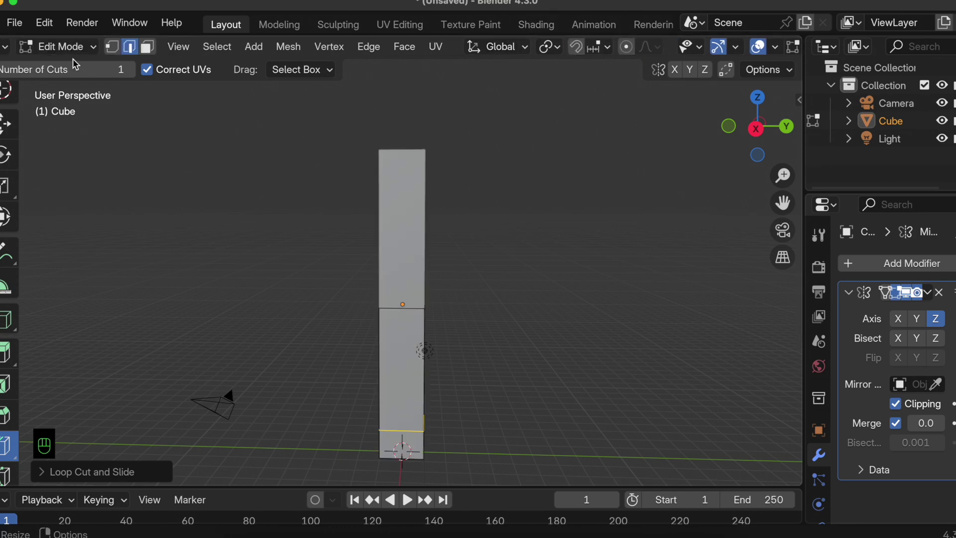
left_click(146, 47)
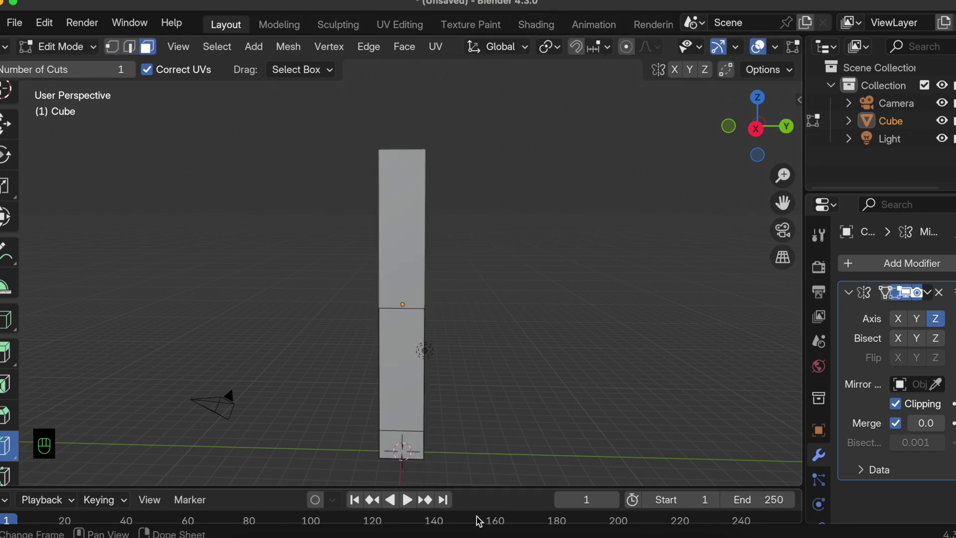
scroll(8, 149, "up", 2)
left_click(7, 103)
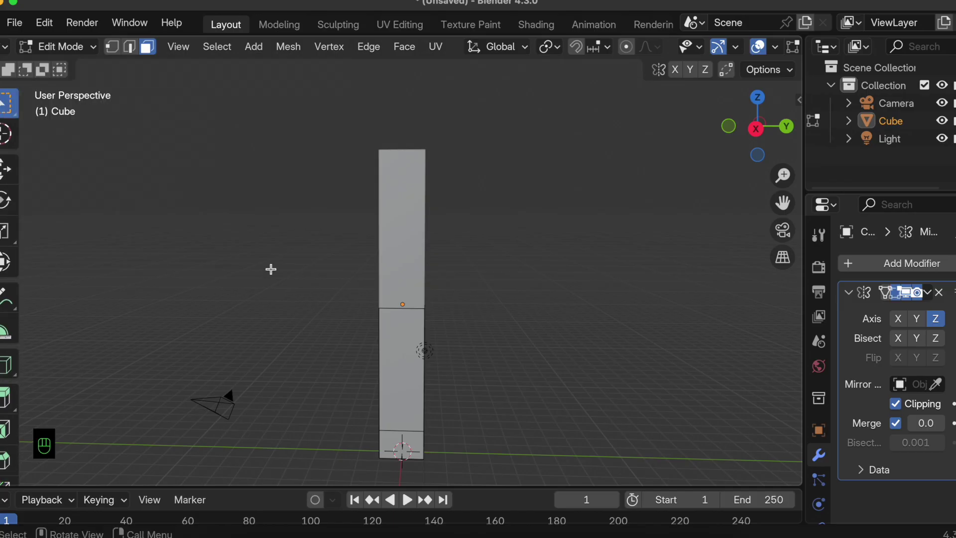
Select all four side faces of the short band at the column's base, below the new loop cut
middle_click_drag(406, 444, 408, 441)
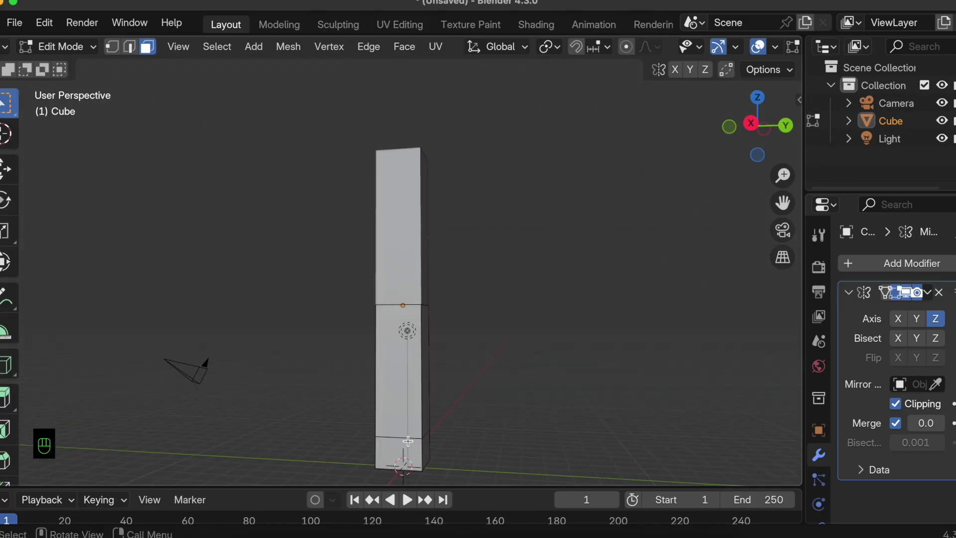
key("shift")
left_click(393, 451, "shift")
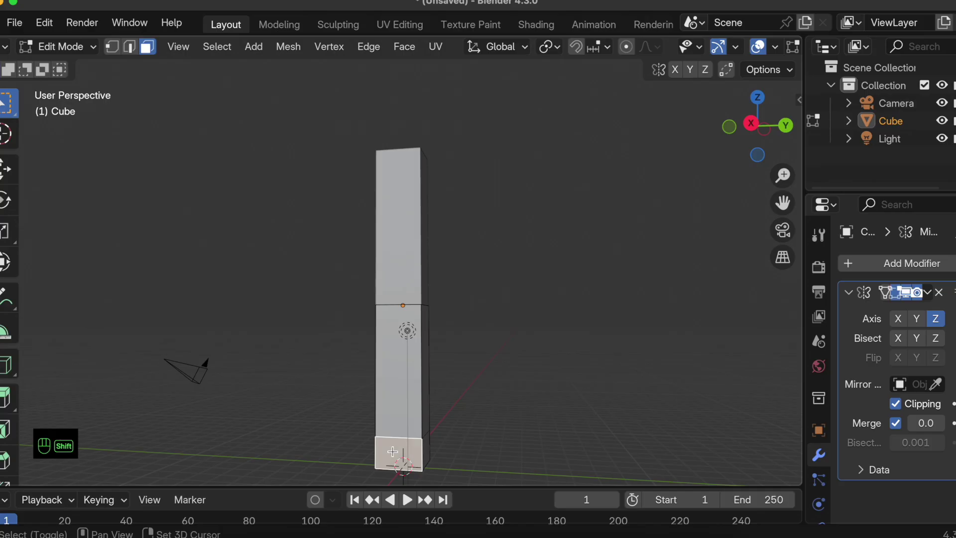
middle_click_drag(393, 451, 388, 452)
left_click(393, 451, "shift")
left_click(393, 451, "shift")
left_click(383, 451, "shift")
Extrude the selected base faces and scale them outward to about 1.5 with global Z locked, forming a wider base block
key("e")
key("s")
key("shift+z")
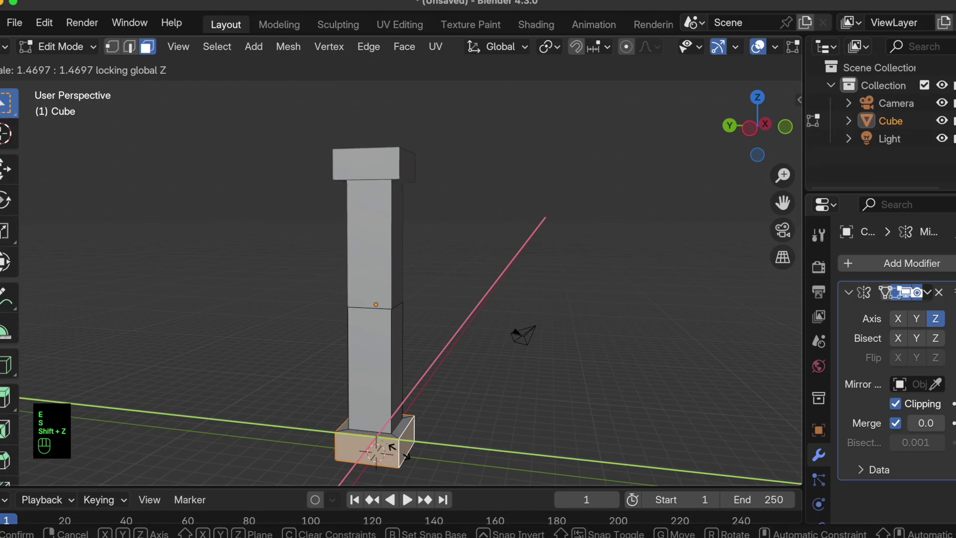
left_click(394, 448)
middle_click_drag(394, 449, 219, 386)
Add a horizontal loop cut around the lower shaft and slide it up to just below the column's midpoint
scroll(6, 456, "down", 1)
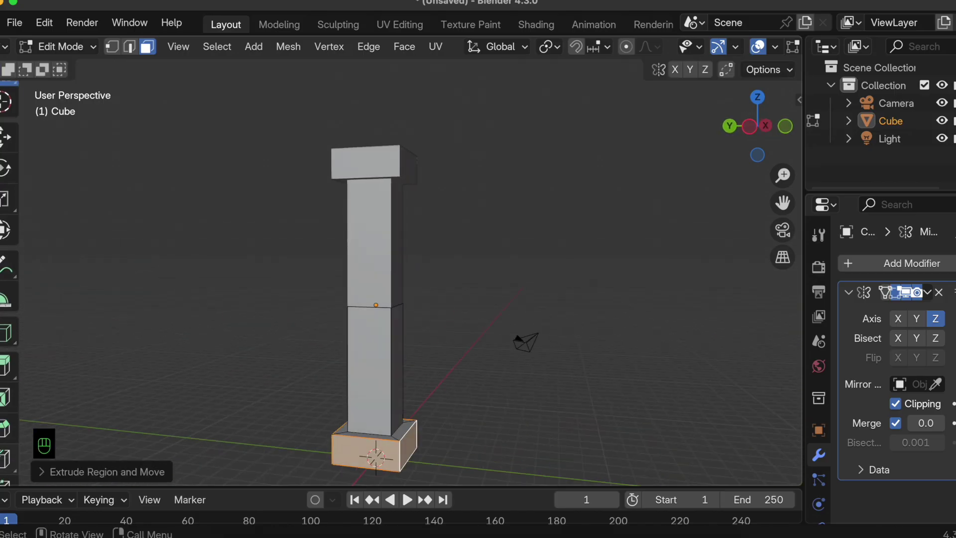
left_click(6, 459)
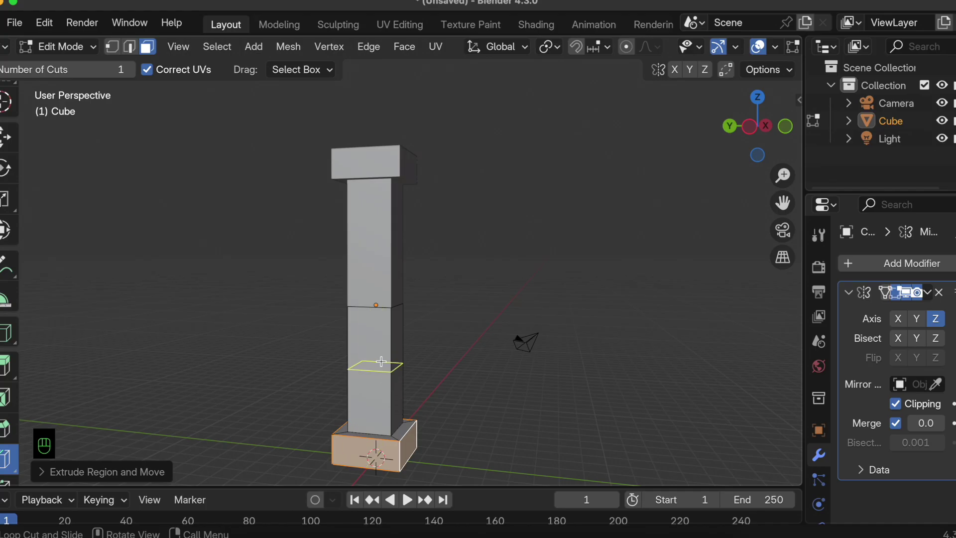
left_click_drag(378, 368, 377, 331)
Bevel the new edge loop below the midpoint with a width of about 0.03 m and 2 segments
key("super+b")
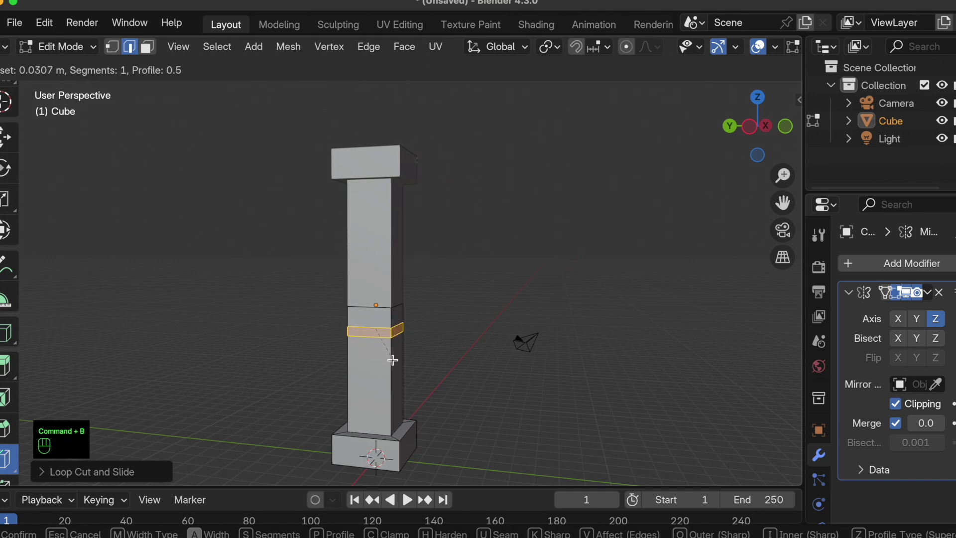
left_click(392, 360)
left_click(113, 471)
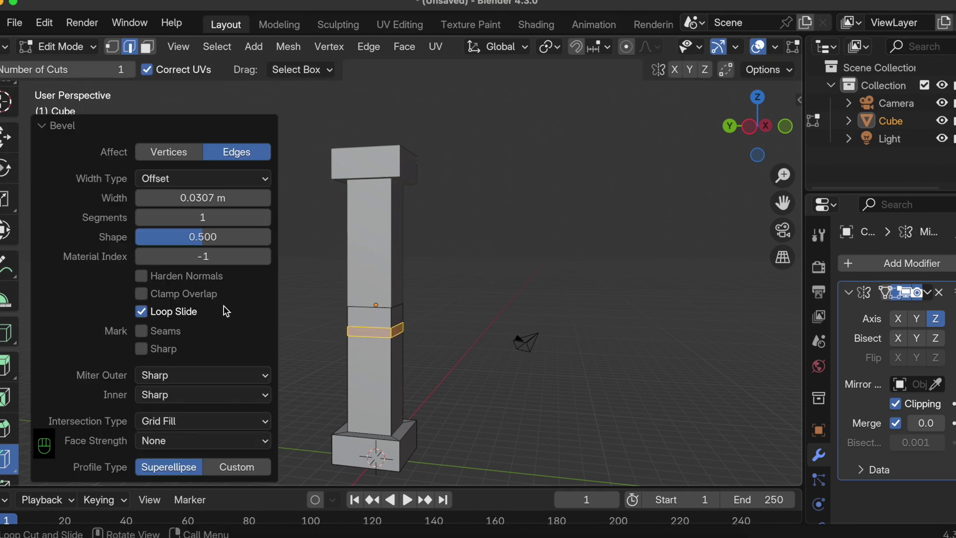
left_click(265, 218)
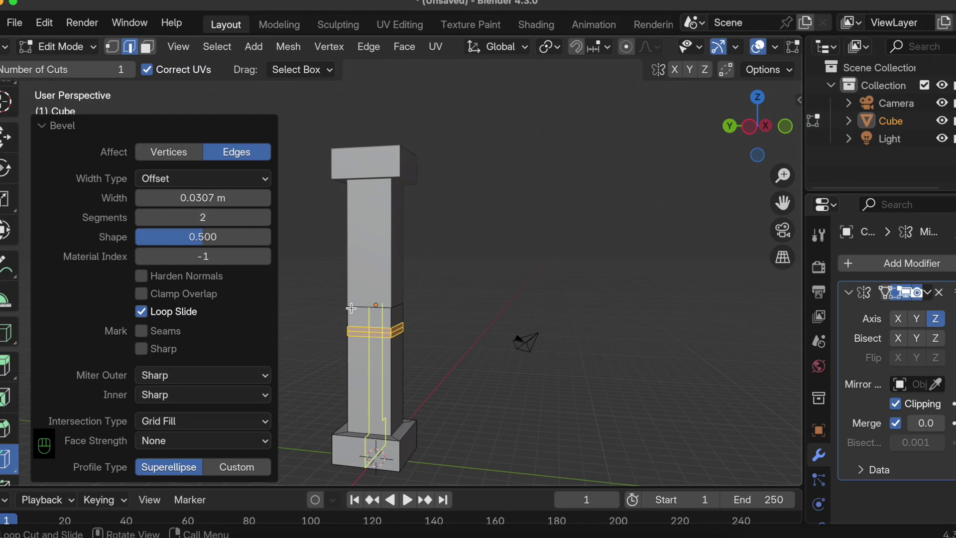
scroll(7, 299, "up", 2)
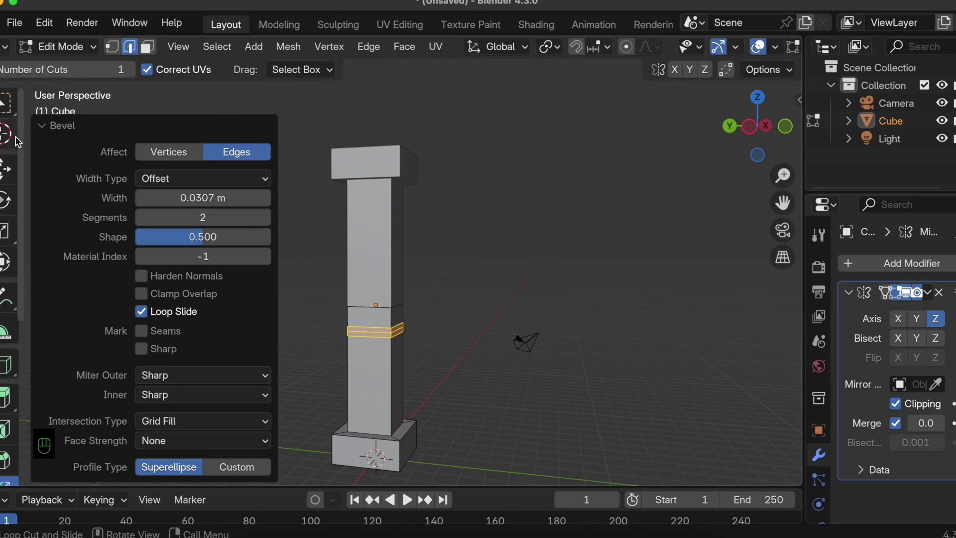
left_click(6, 102)
left_click(42, 125)
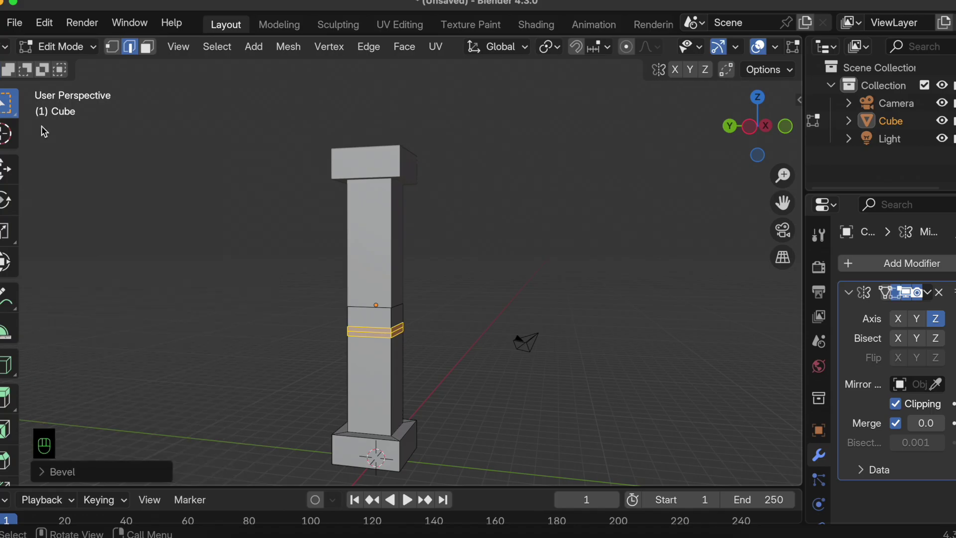
Select the middle edge loop of the beveled band and scale it inward to about 0.91 to form a groove
scroll(381, 338, "up", 2)
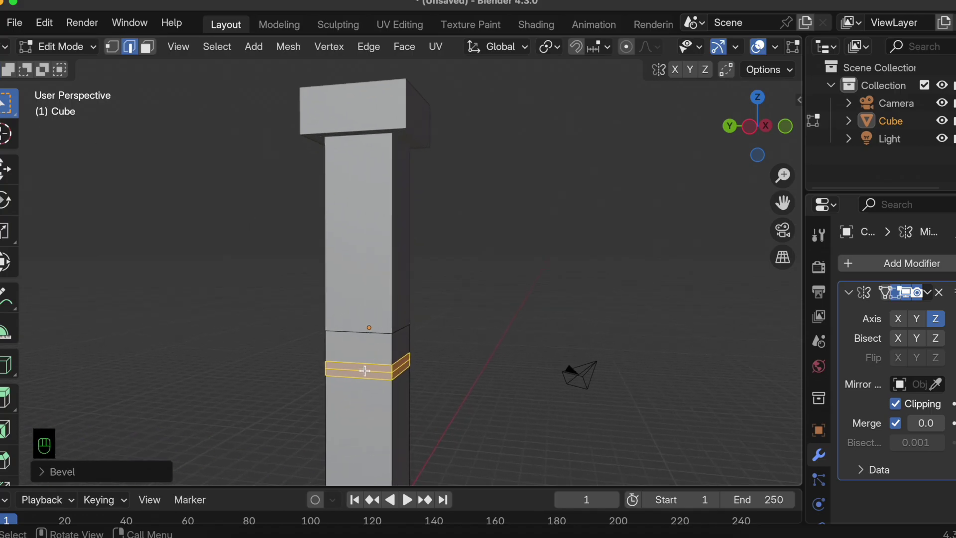
left_click(364, 376)
left_click(357, 371)
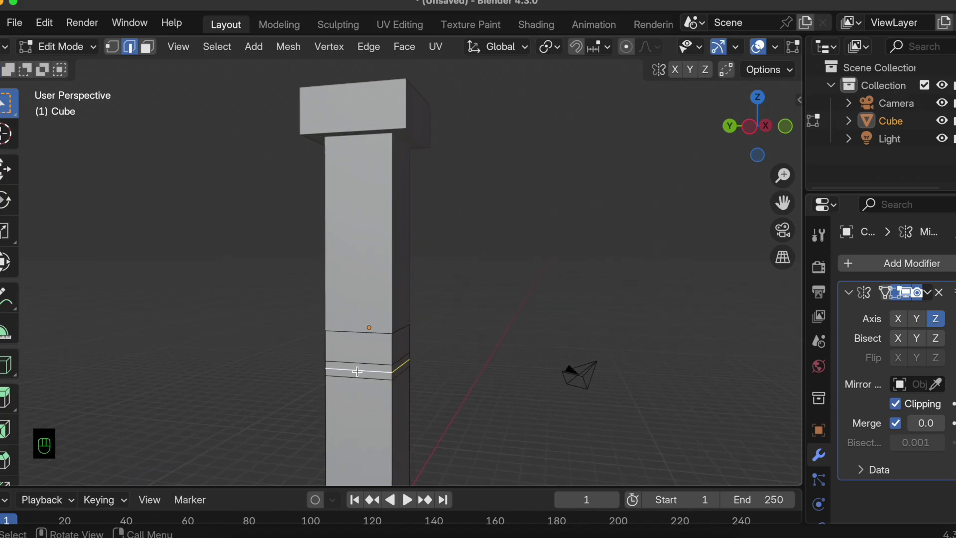
scroll(357, 371, "down", 1)
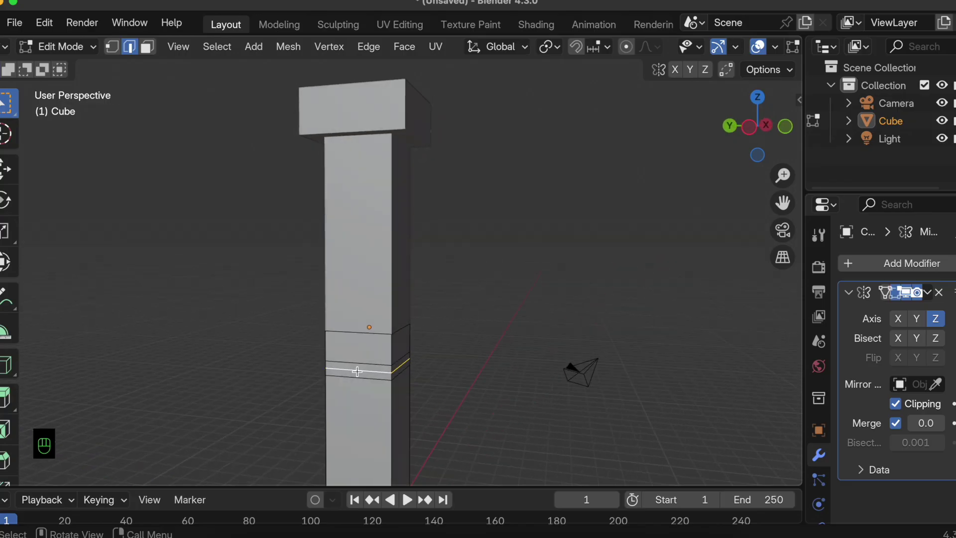
key("s")
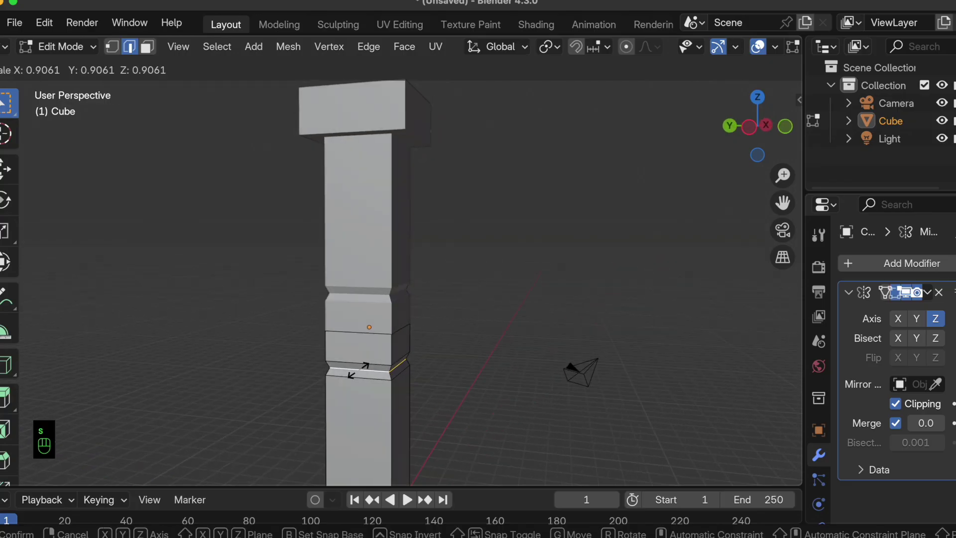
left_click(358, 370)
scroll(358, 370, "down", 3)
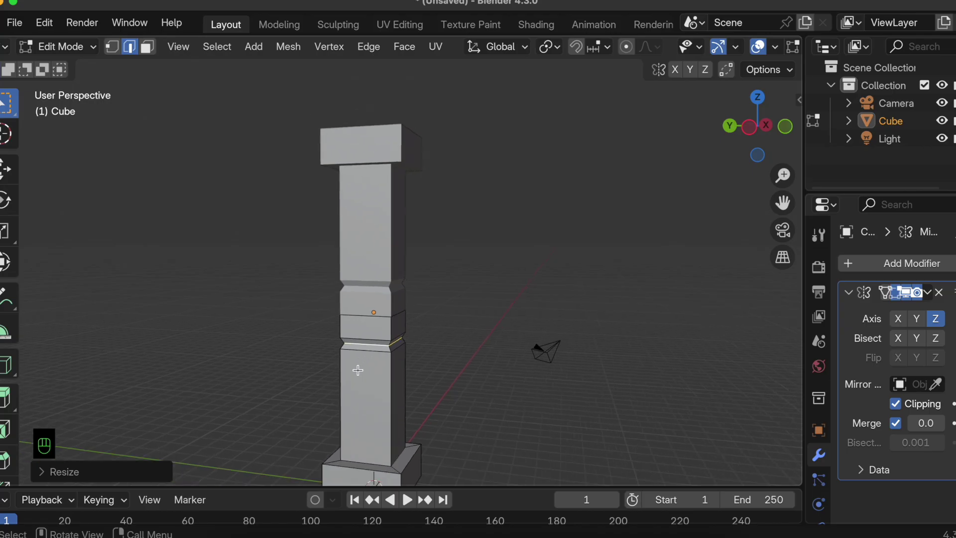
scroll(358, 370, "down", 5, "shift")
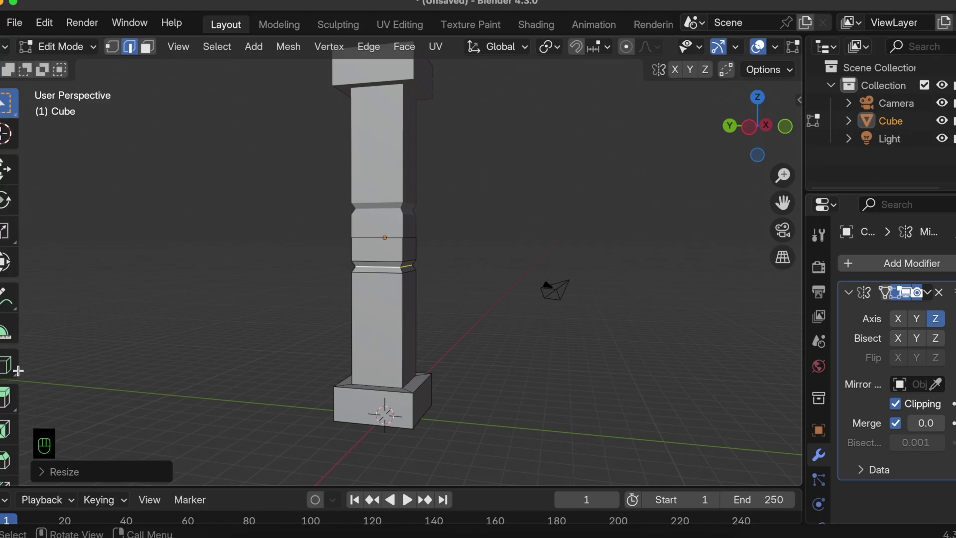
scroll(6, 391, "down", 2)
left_click(6, 455)
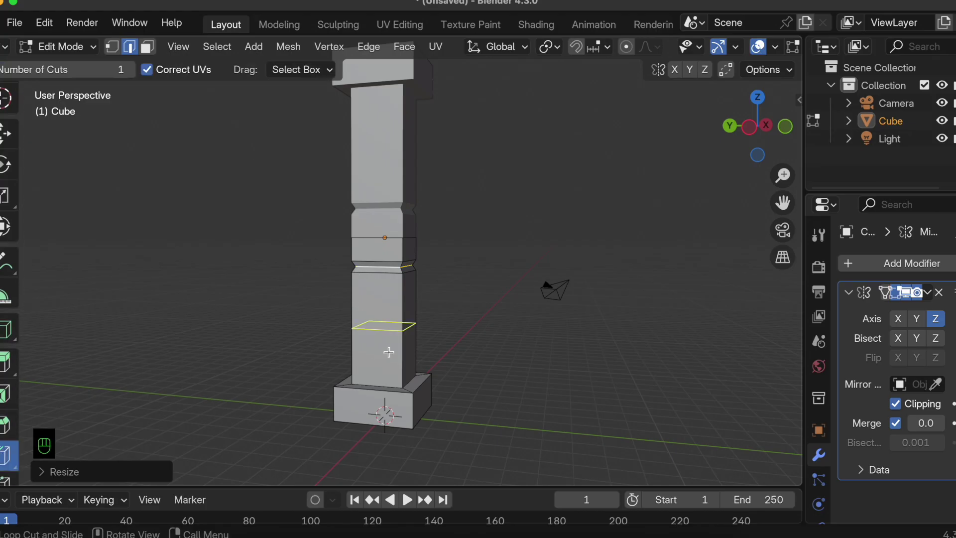
left_click_drag(376, 328, 377, 348)
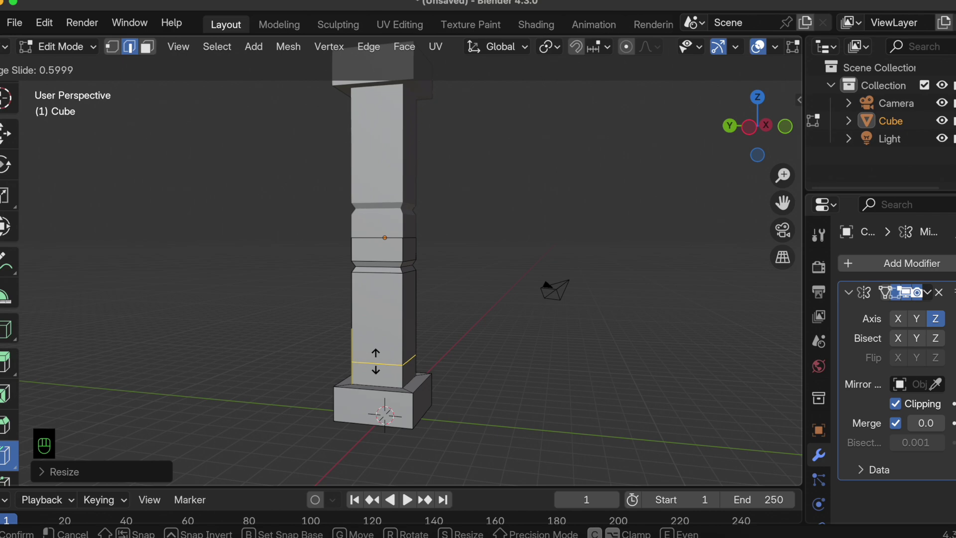
left_click(376, 362)
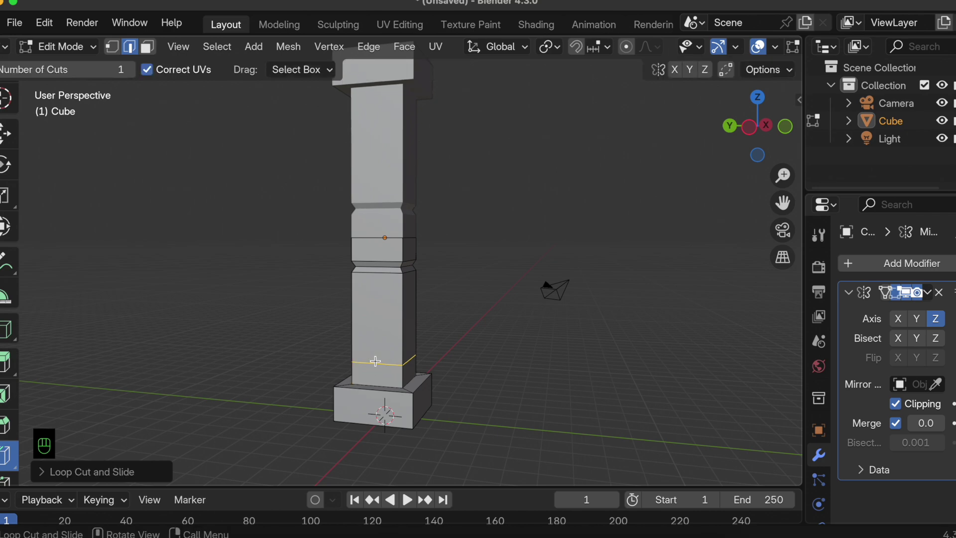
key("super+z")
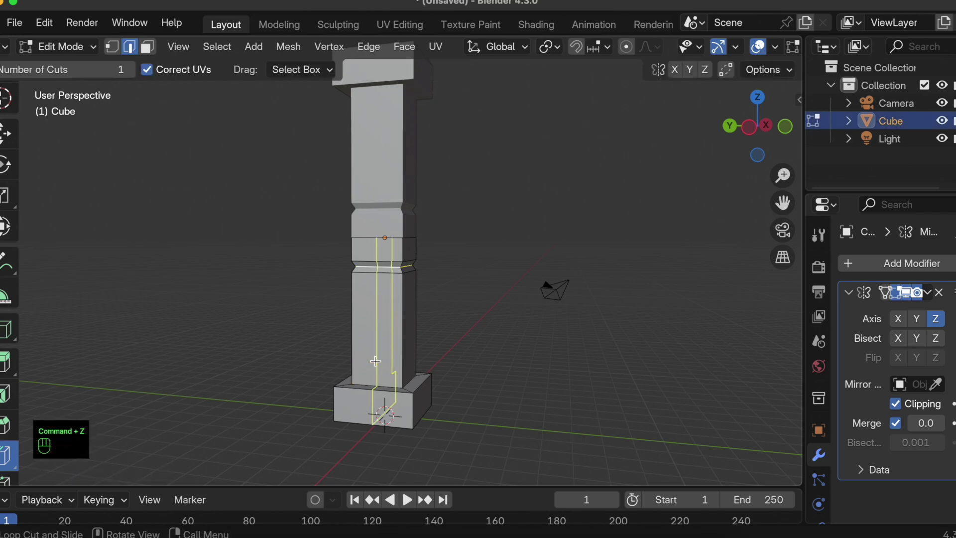
Add a horizontal loop cut around the lower shaft, slide it down to just above the base block, and return to the selection tool
left_click_drag(384, 329, 386, 373)
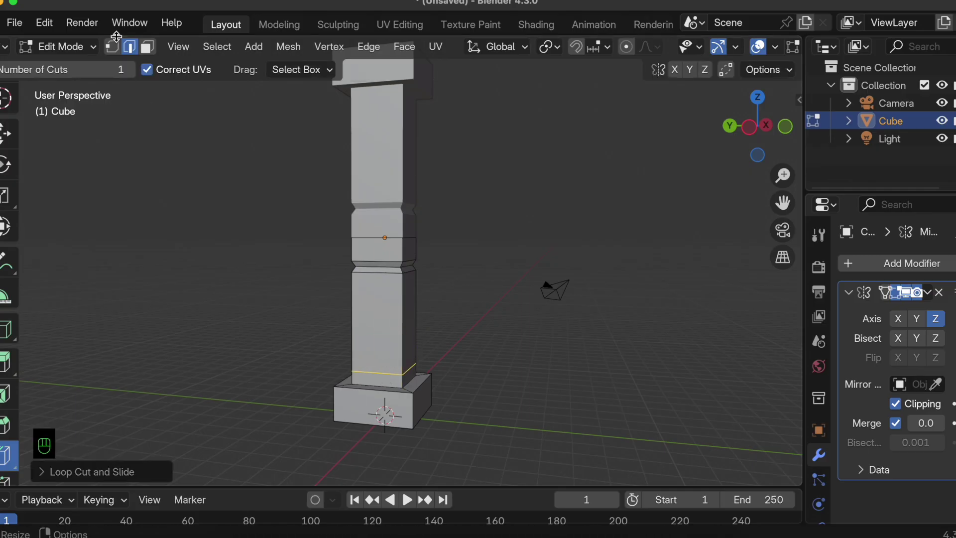
scroll(6, 119, "up", 2)
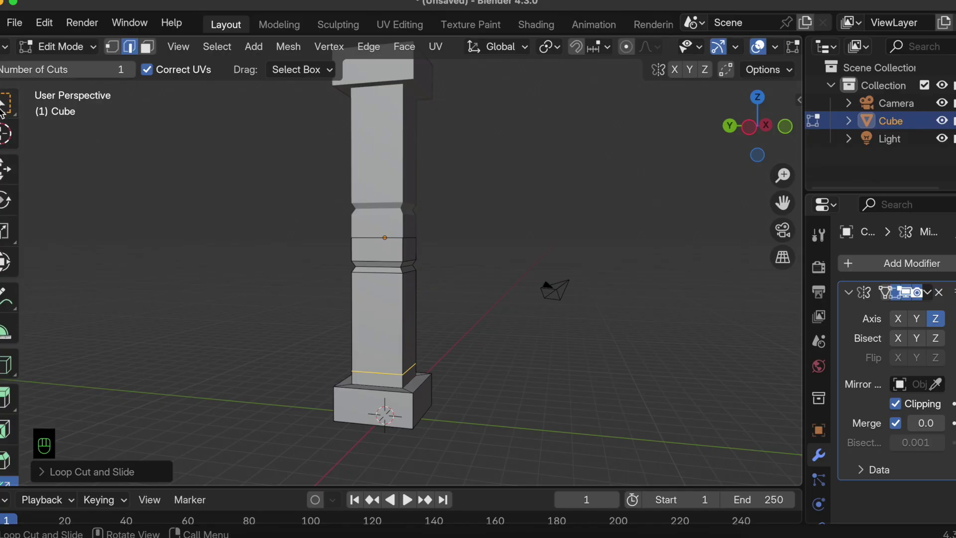
left_click(3, 107)
Select the edge loop where the shaft meets the base block and scale it slightly inward to taper the shaft's foot
middle_click_drag(378, 352, 383, 387)
left_click(376, 422, "alt")
mouse_move(376, 422)
middle_mouse_down()
mouse_move(376, 433)
mouse_move(370, 421)
middle_mouse_up()
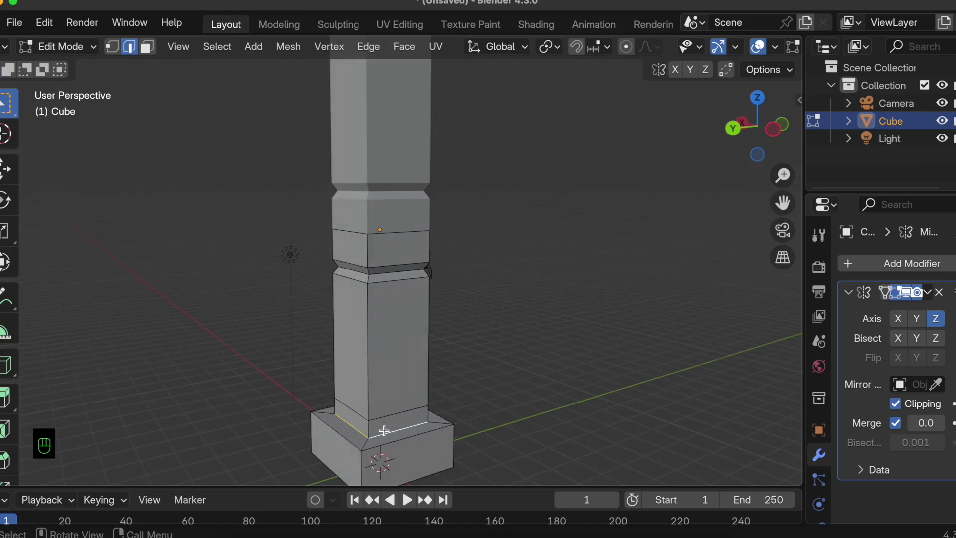
key("s")
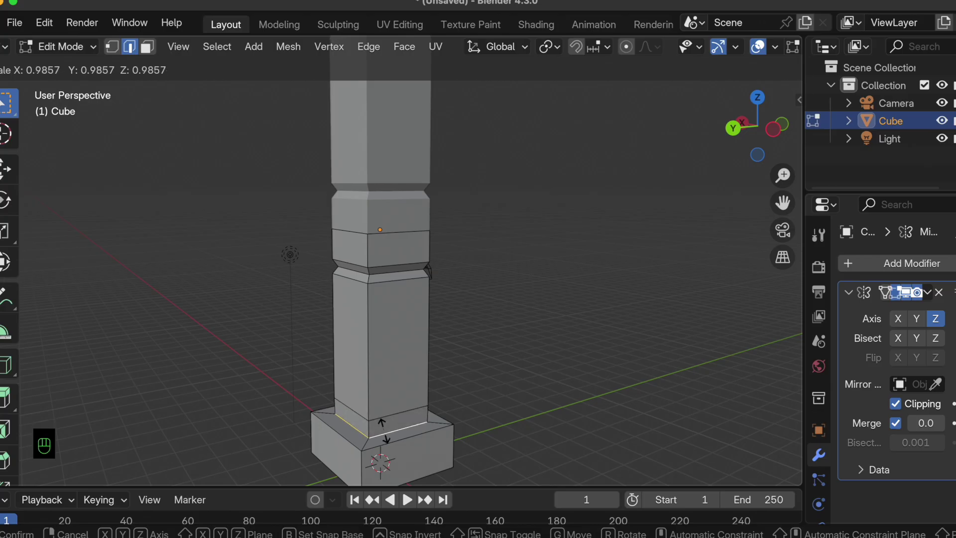
left_click(382, 429)
middle_click_drag(382, 430, 384, 430)
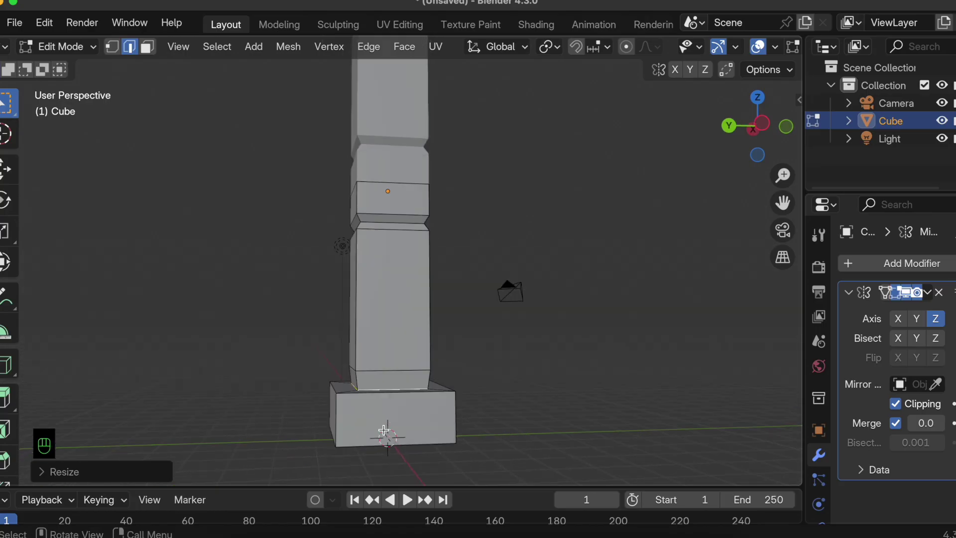
Add a horizontal loop cut around the base block at about mid-height and return to the selection tool
scroll(4, 443, "down", 3)
left_click(2, 440)
left_click(446, 420)
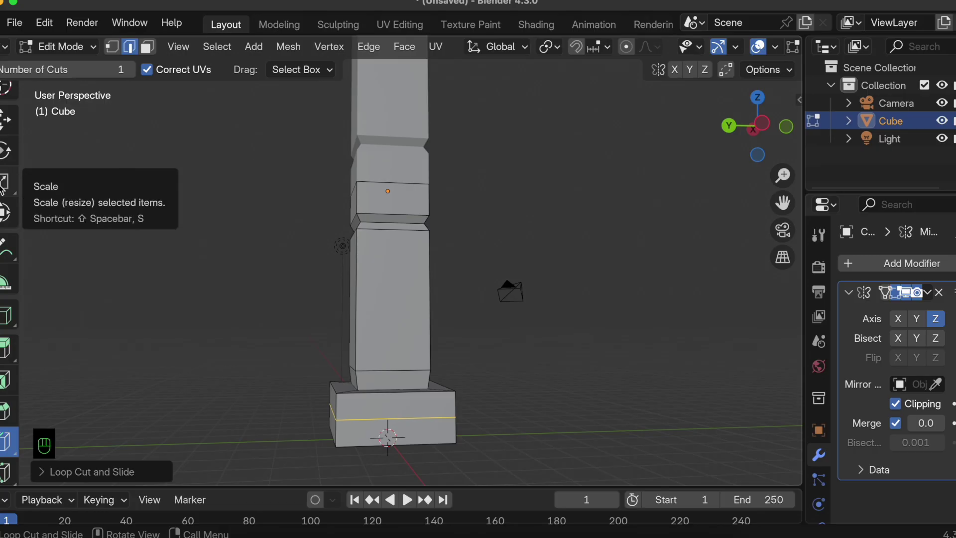
left_click(8, 102)
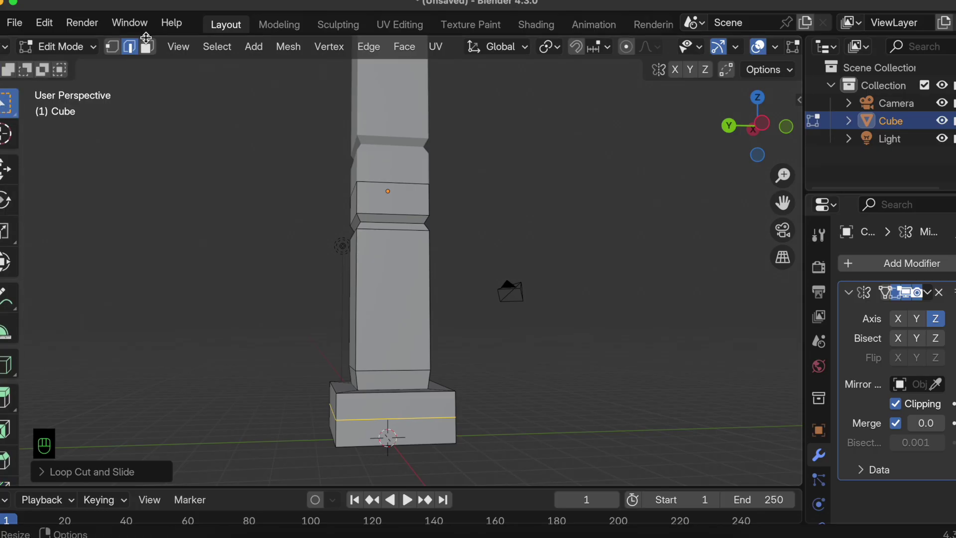
In face selection mode, select the side faces around the lower half of the base block
left_click(147, 47)
left_click(369, 434)
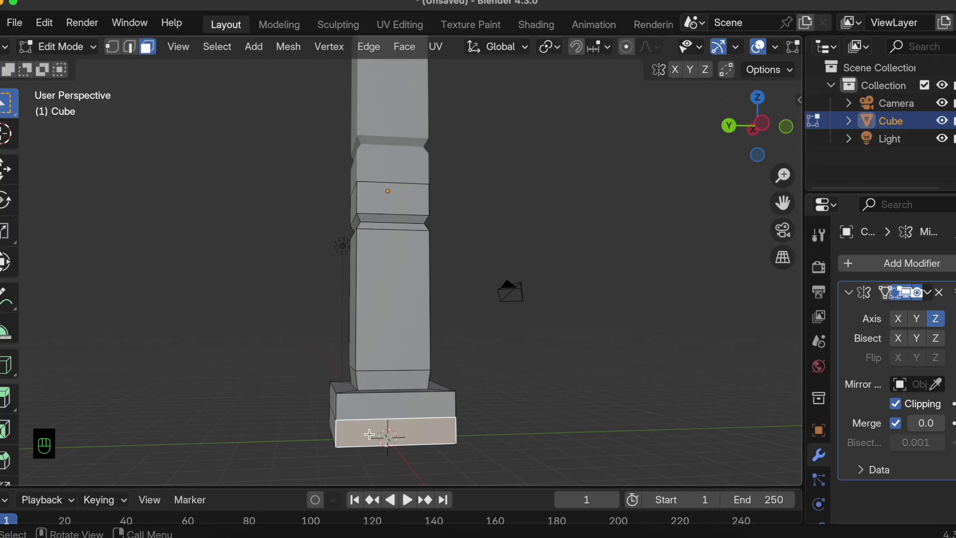
scroll(369, 434, "left", 10)
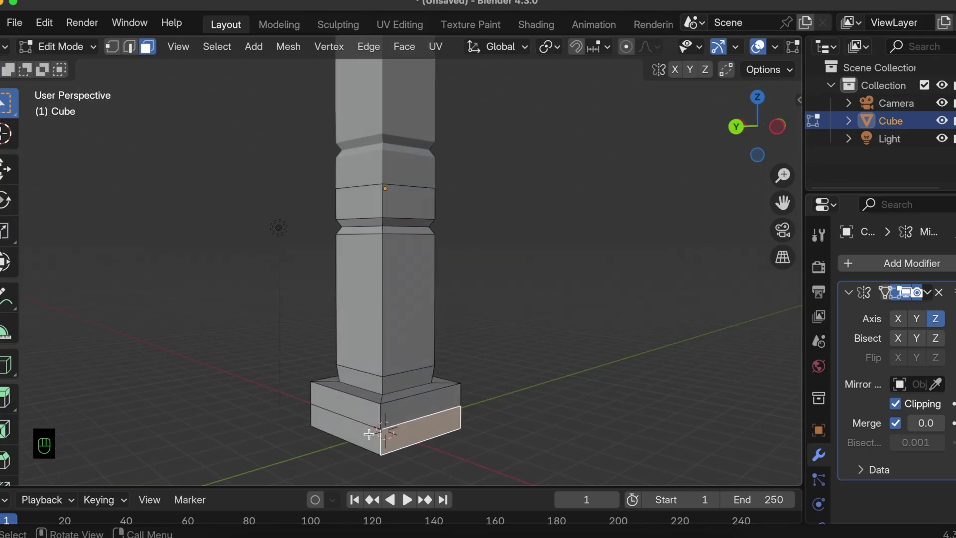
scroll(354, 447, "left", 15)
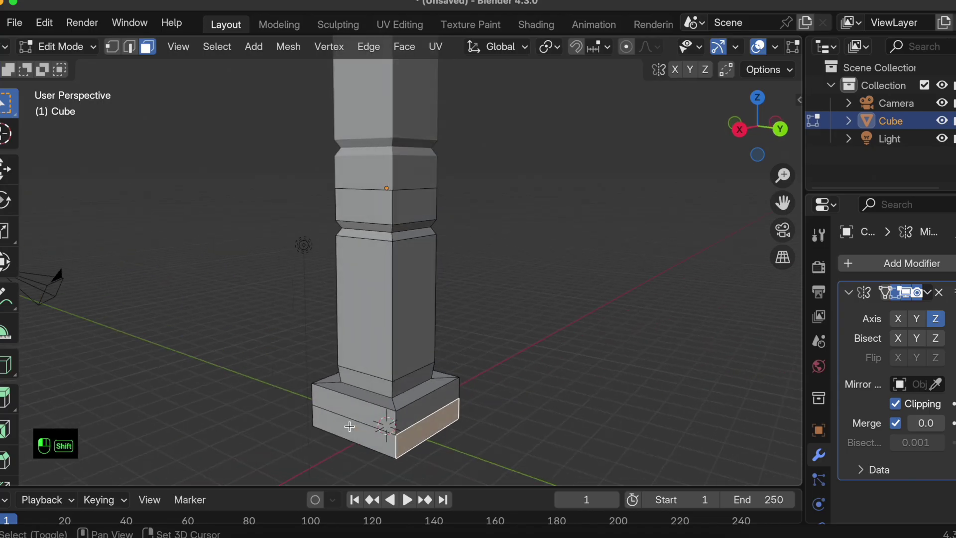
scroll(350, 426, "left", 15)
left_click(354, 425, "shift")
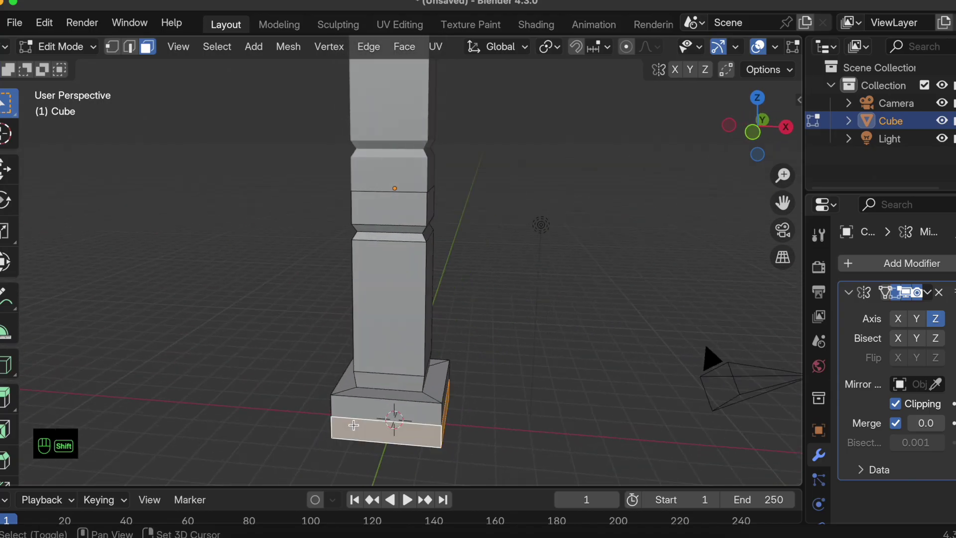
Extrude the selected base faces in place and scale them outward with Z locked to form a wider bottom step
scroll(354, 425, "right", 15)
key("e")
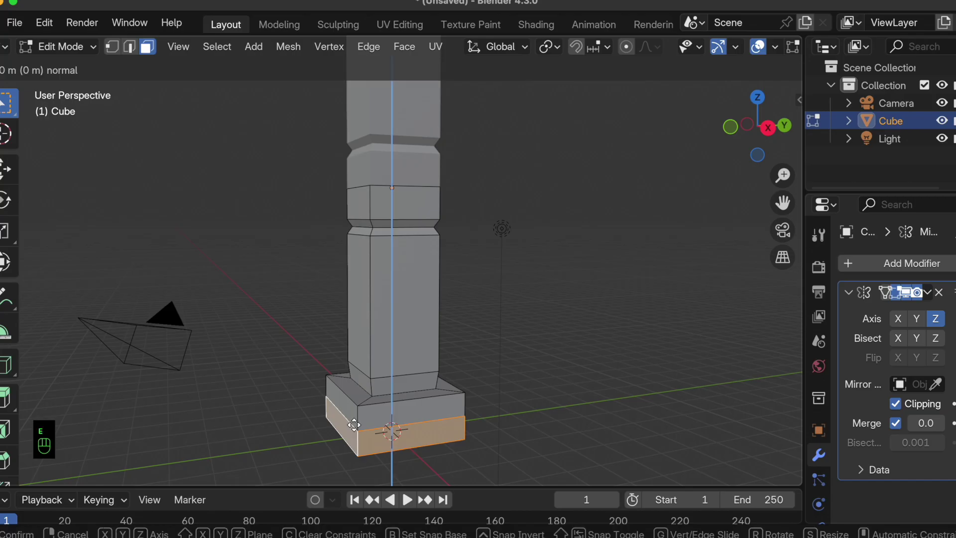
right_click(353, 425)
key("s")
key("shift+z")
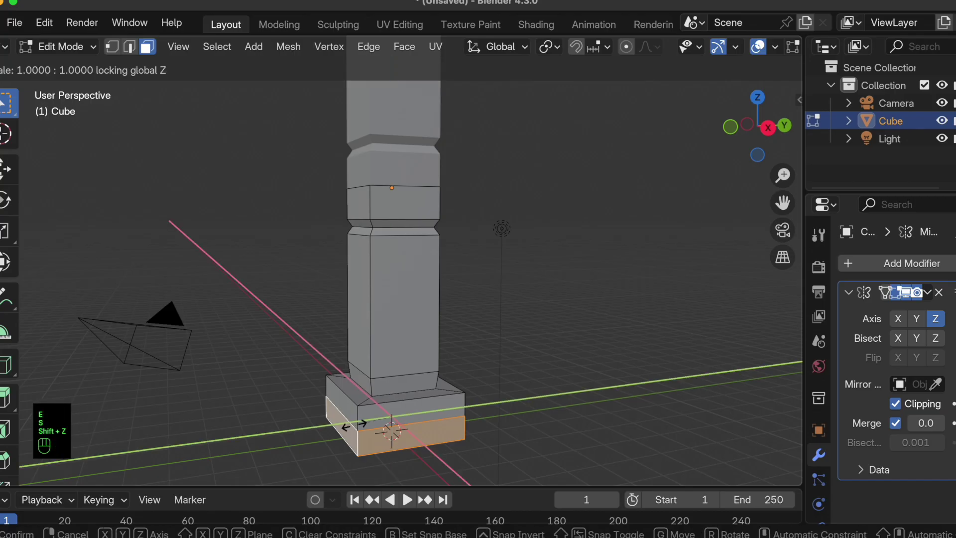
left_click(343, 427)
scroll(343, 428, "down", 5)
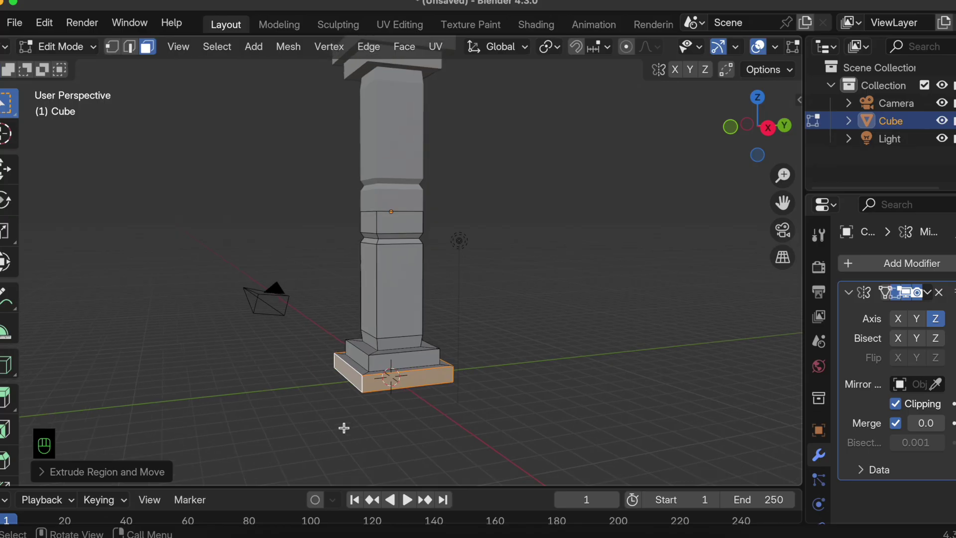
scroll(343, 342, "up", 5, "shift")
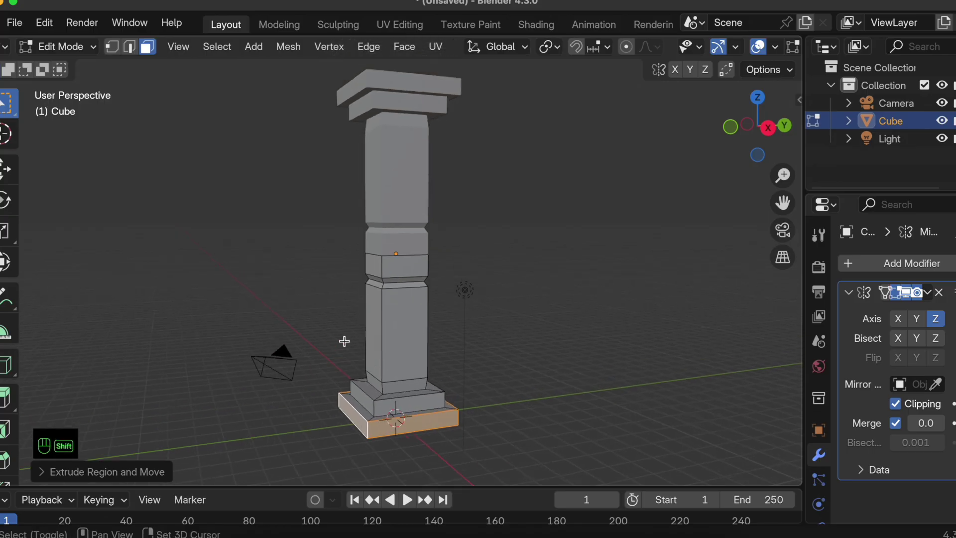
scroll(342, 337, "left", 3)
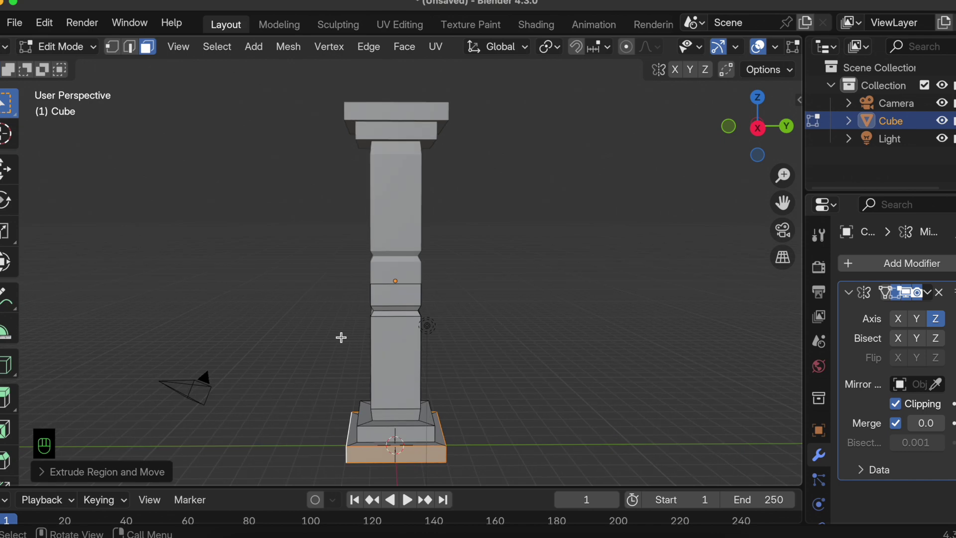
Return to Object Mode, apply the column's Mirror modifier, and deselect the column
left_click(62, 47)
left_click(61, 69)
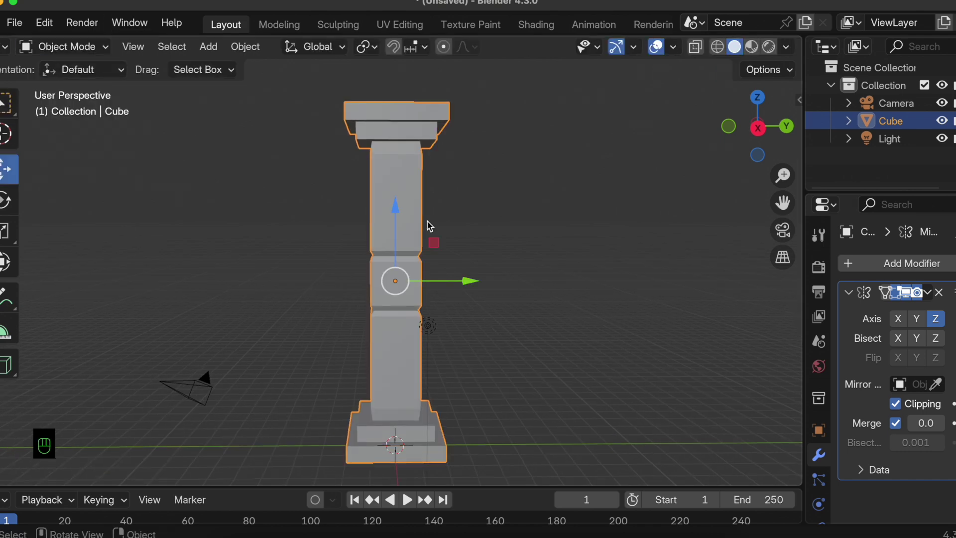
scroll(430, 222, "down", 5)
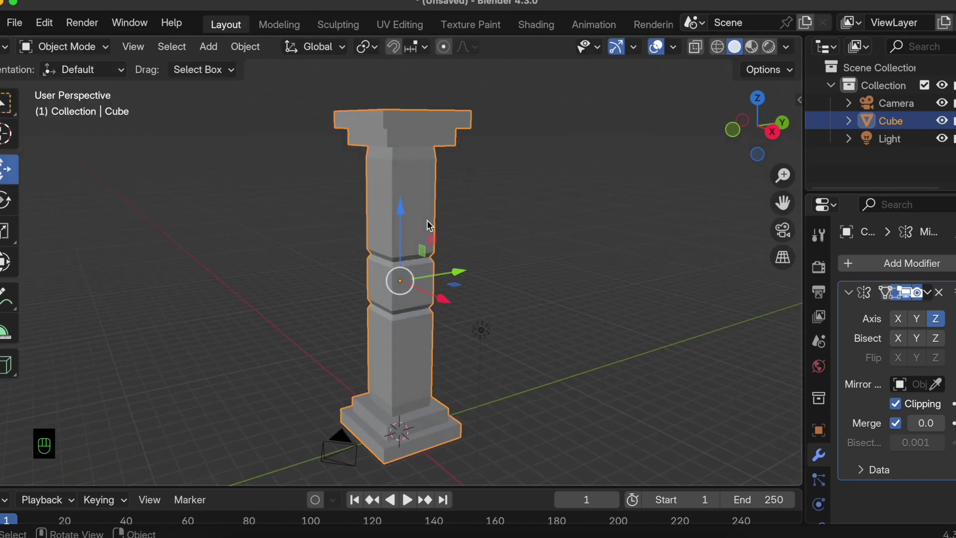
left_click(930, 293)
left_click(892, 314)
left_click(630, 344)
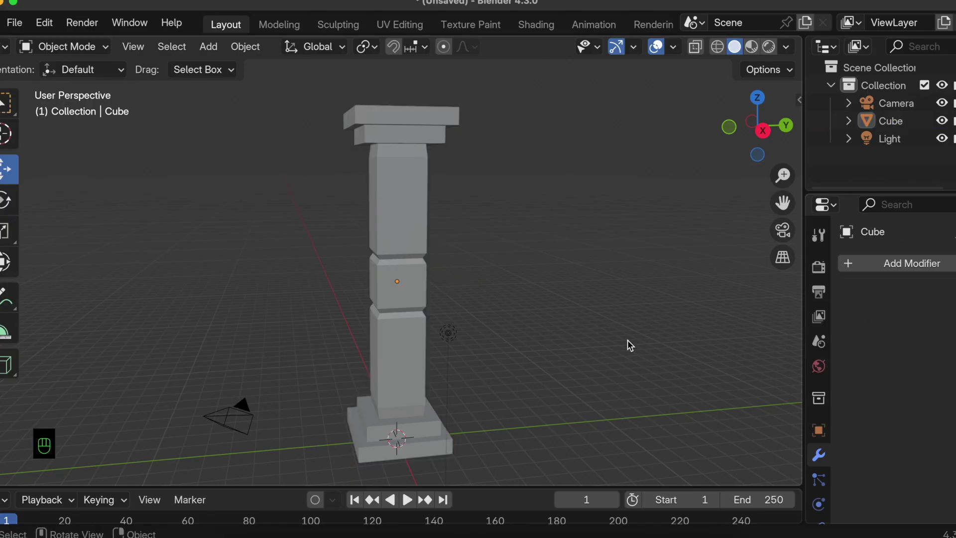
scroll(628, 340, "right", 5)
scroll(627, 341, "left", 4)
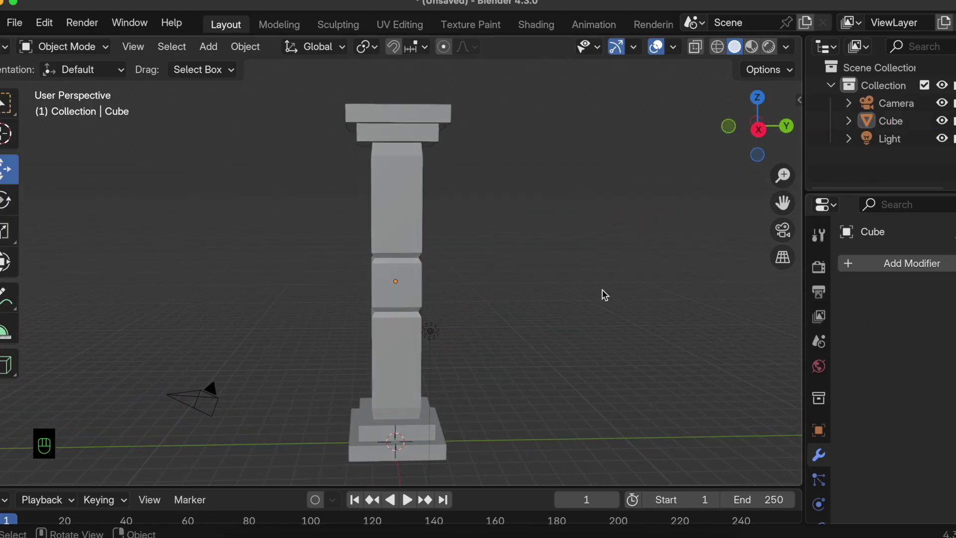
Open the Shading workspace, select the column, and set its material's Base Color to orange (#E79845)
left_click(549, 23)
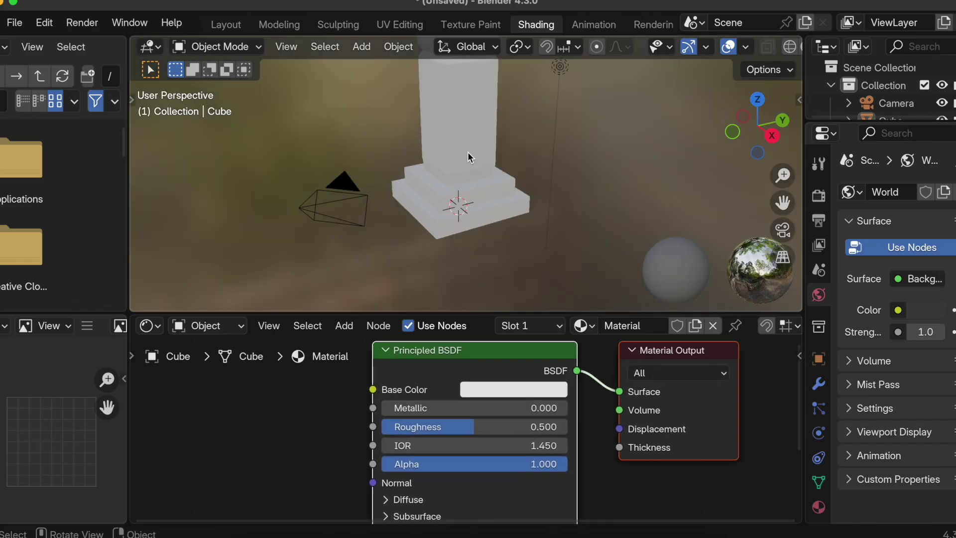
left_click(467, 151)
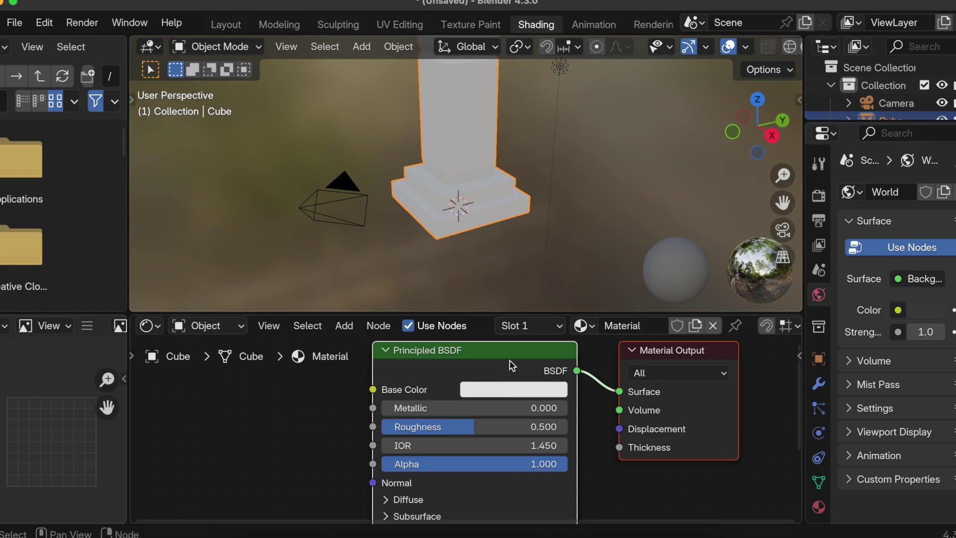
scroll(504, 404, "up", 5)
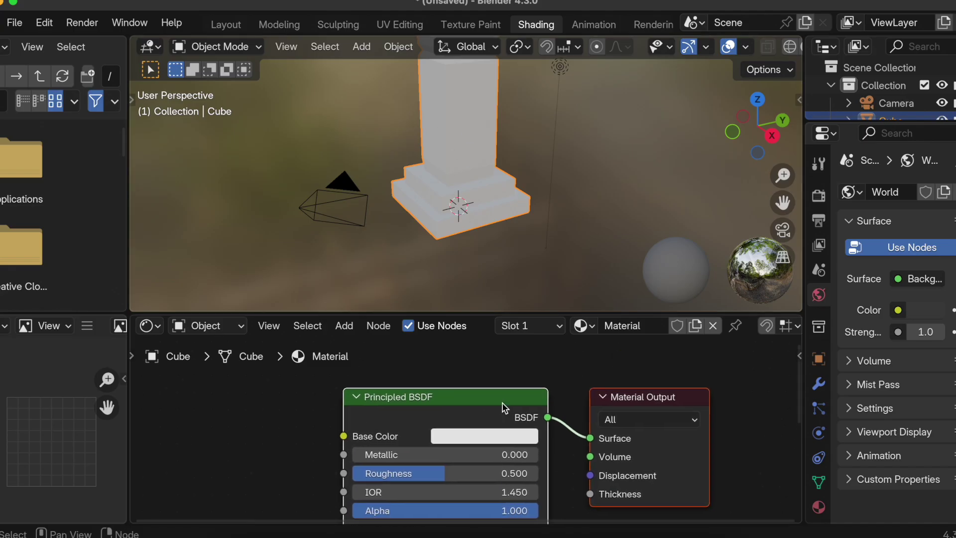
left_click(483, 424)
mouse_move(503, 259)
left_mouse_down()
mouse_move(502, 243)
mouse_move(490, 254)
mouse_move(500, 255)
left_mouse_up()
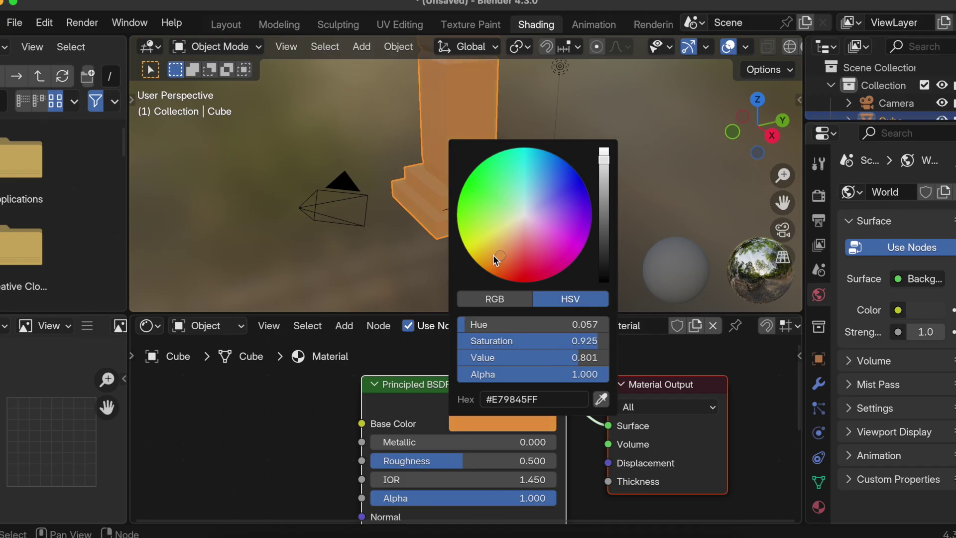
left_click(357, 249)
scroll(414, 193, "down", 4)
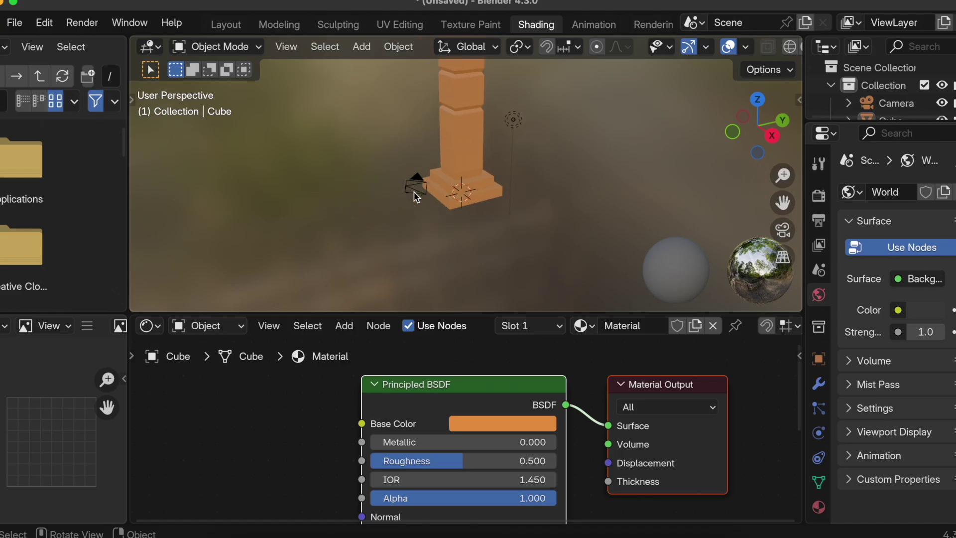
scroll(413, 191, "up", 5, "shift")
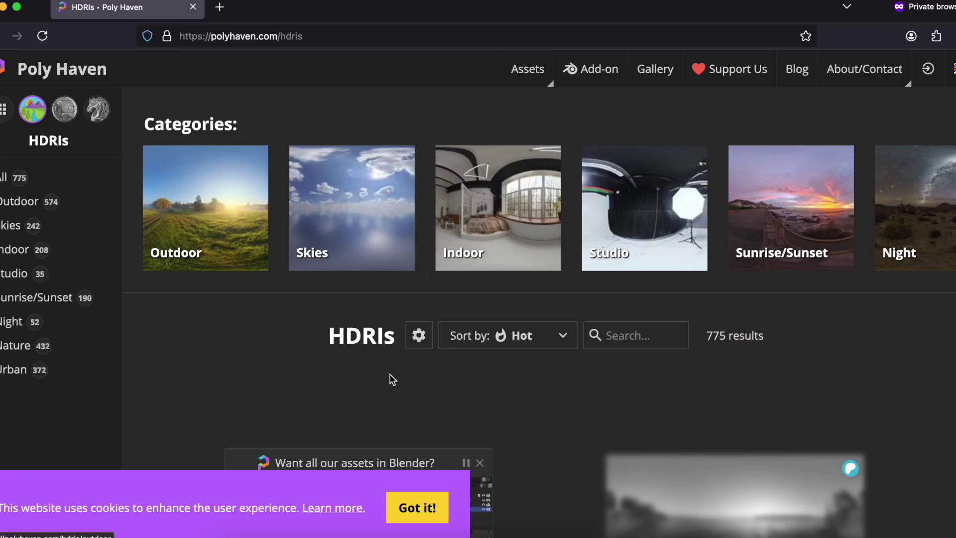
Open Poly Haven's texture library, search for "wood", and look through the matching textures
left_click(63, 109)
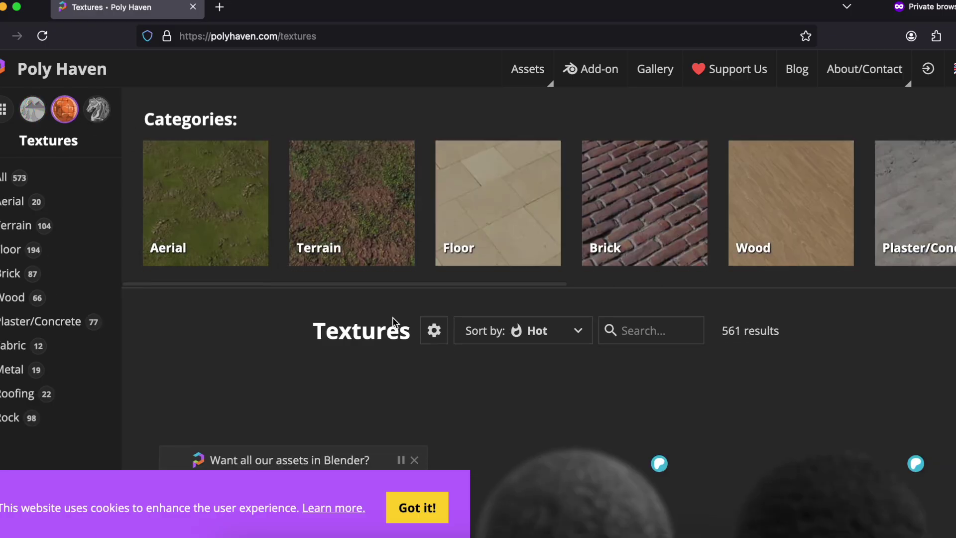
scroll(642, 295, "down", 2)
type("woo")
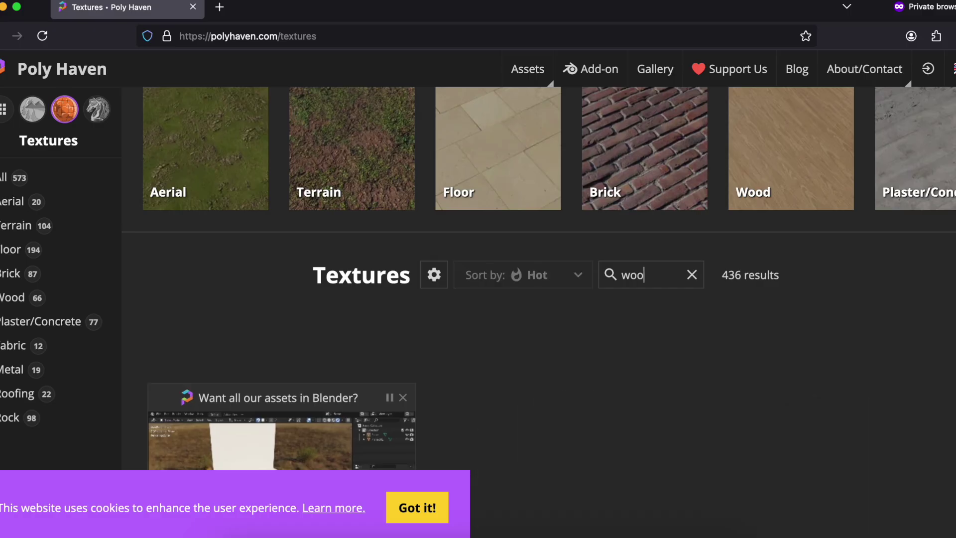
scroll(651, 318, "down", 3)
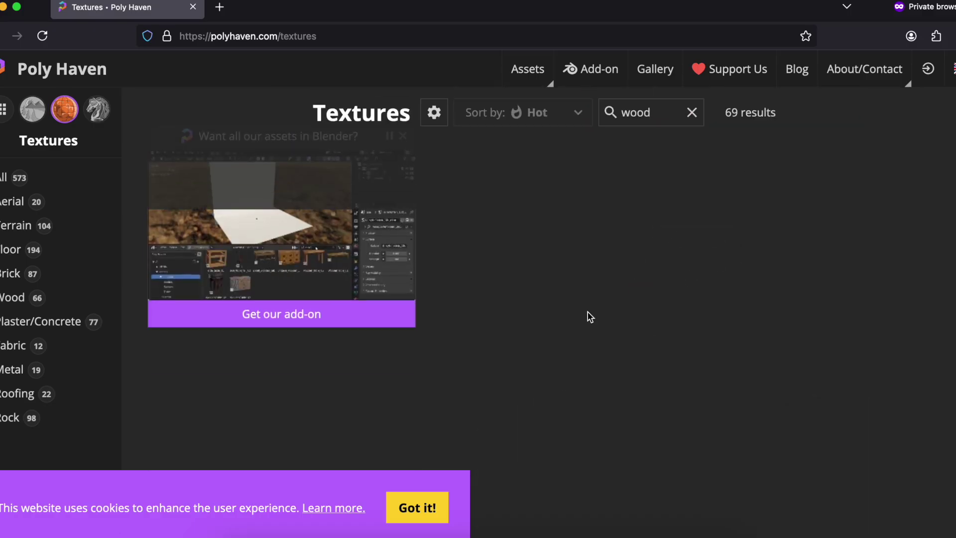
scroll(590, 317, "up", 1)
scroll(668, 306, "down", 2)
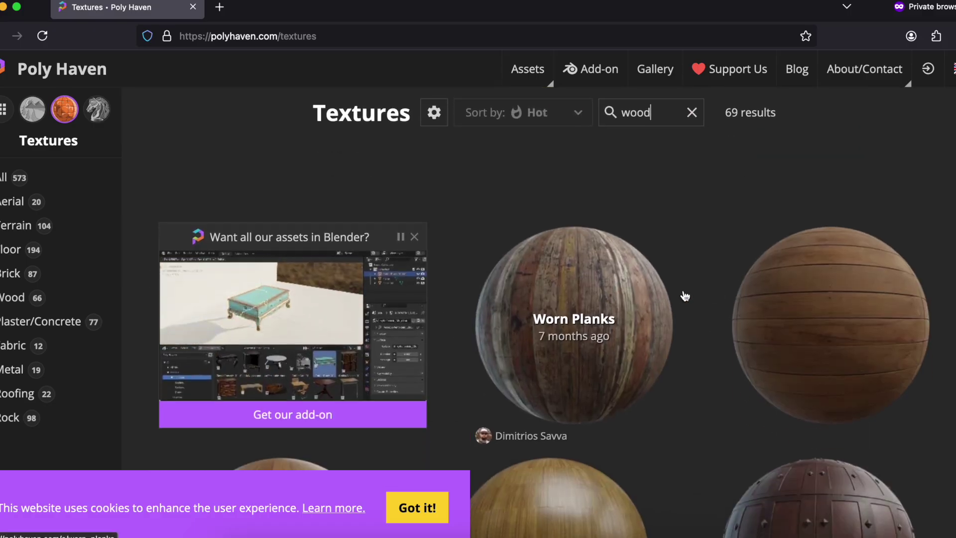
scroll(713, 393, "down", 3)
scroll(626, 401, "down", 3)
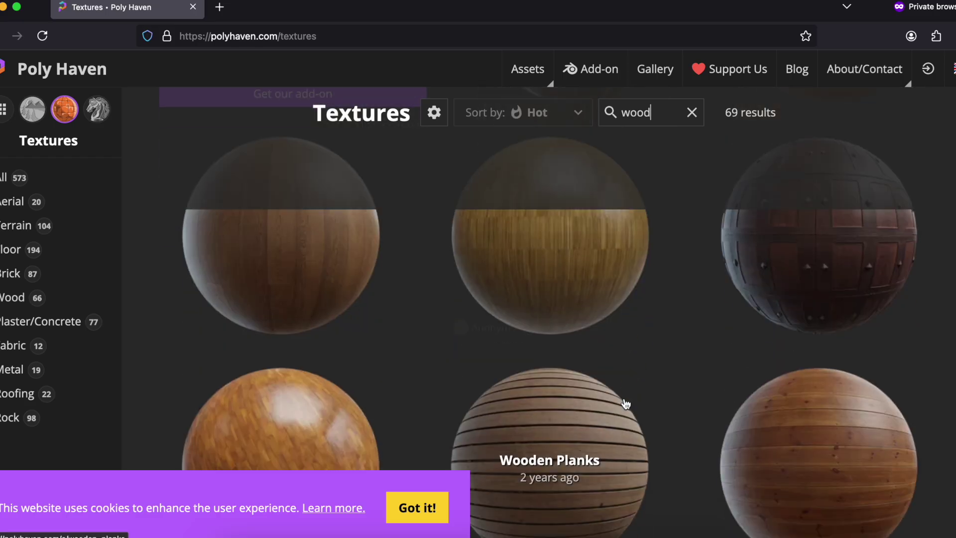
scroll(627, 402, "up", 2)
Switch back to Blender, add an Image Texture node, and connect its Color output to the Principled BSDF's Base Color
left_click(606, 534)
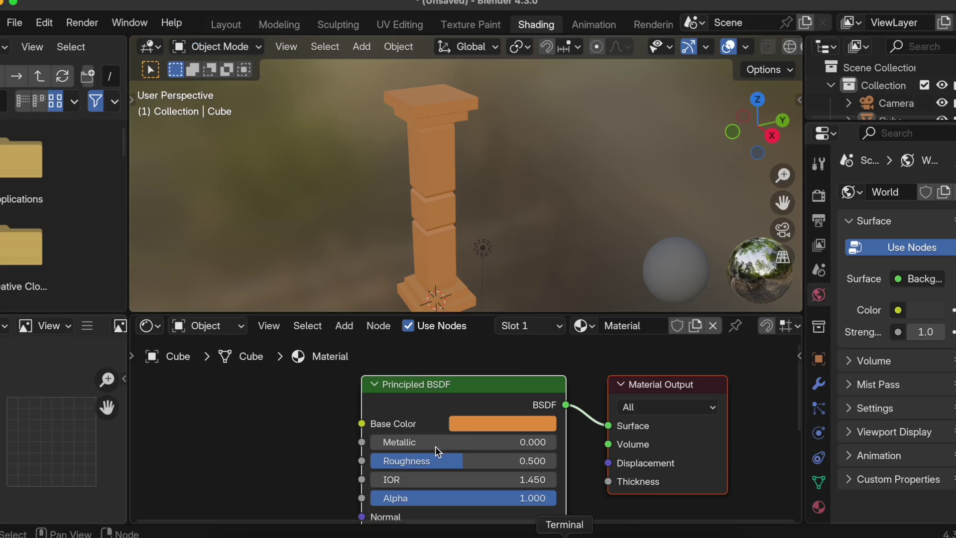
scroll(448, 424, "left", 3)
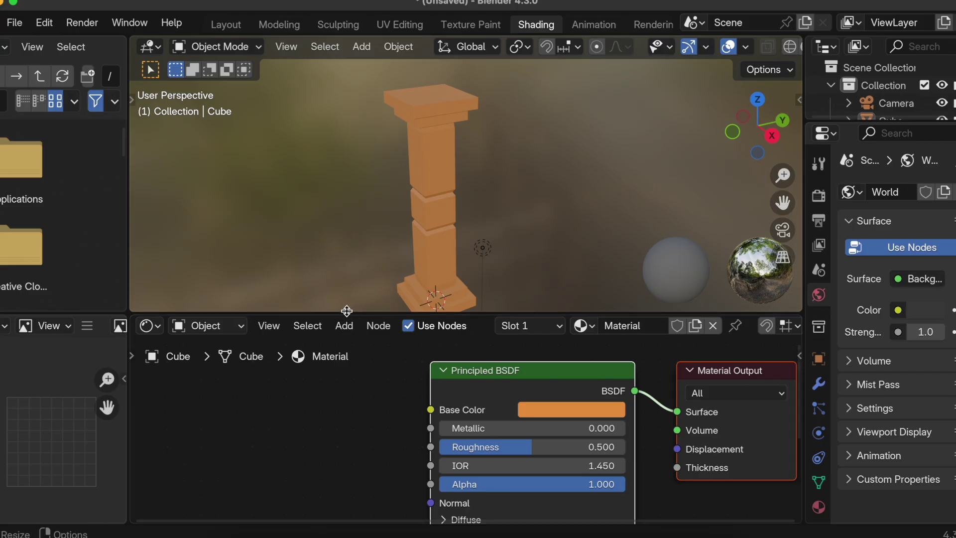
left_click(340, 327)
mouse_move(355, 347)
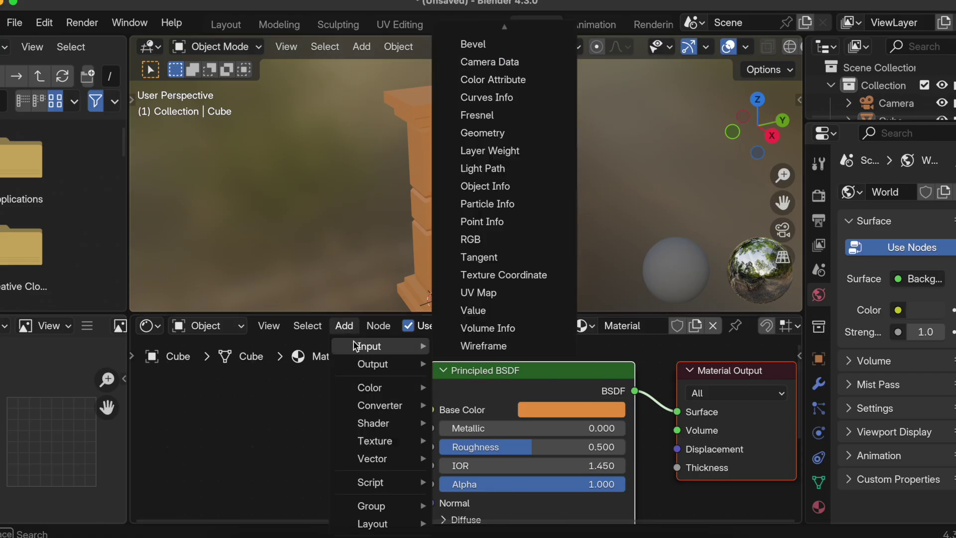
type("image")
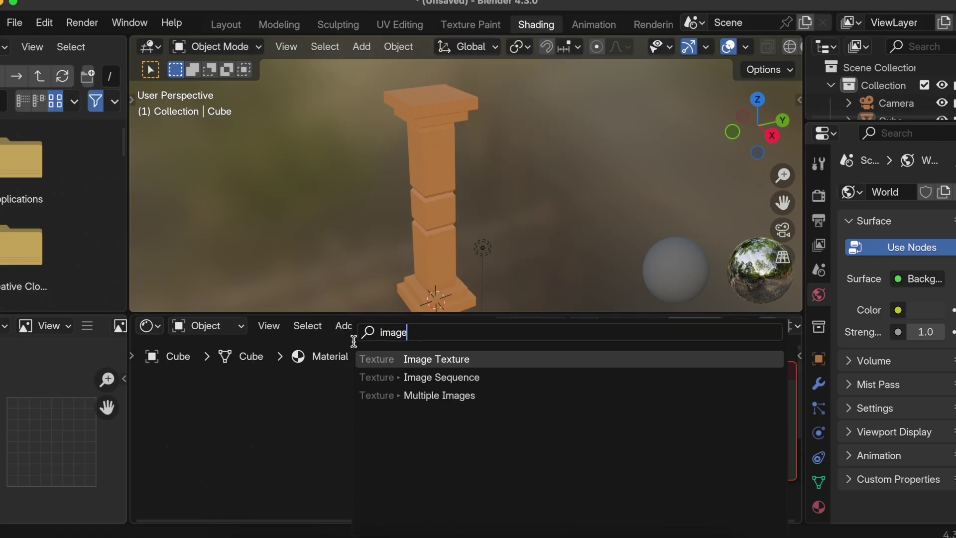
key("Return")
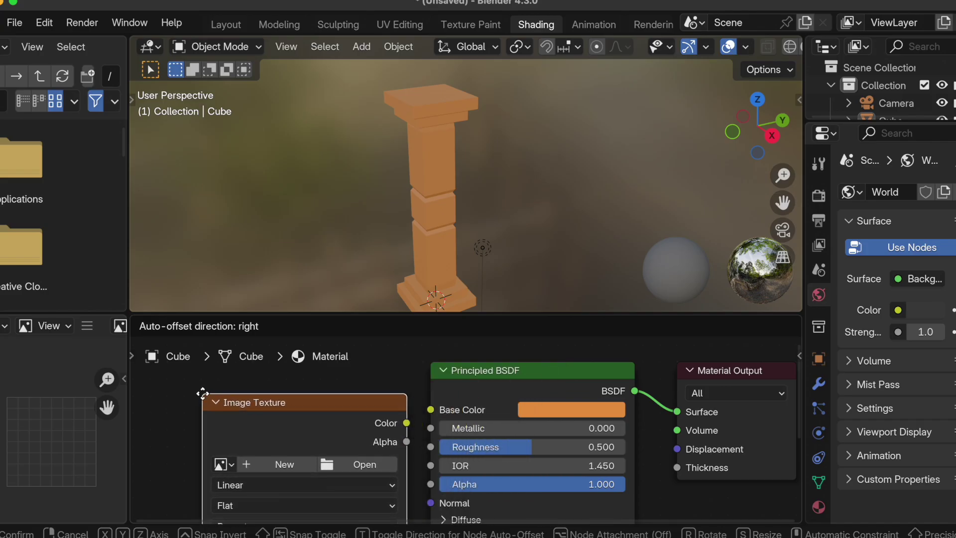
left_click(211, 412)
left_click_drag(406, 424, 431, 410)
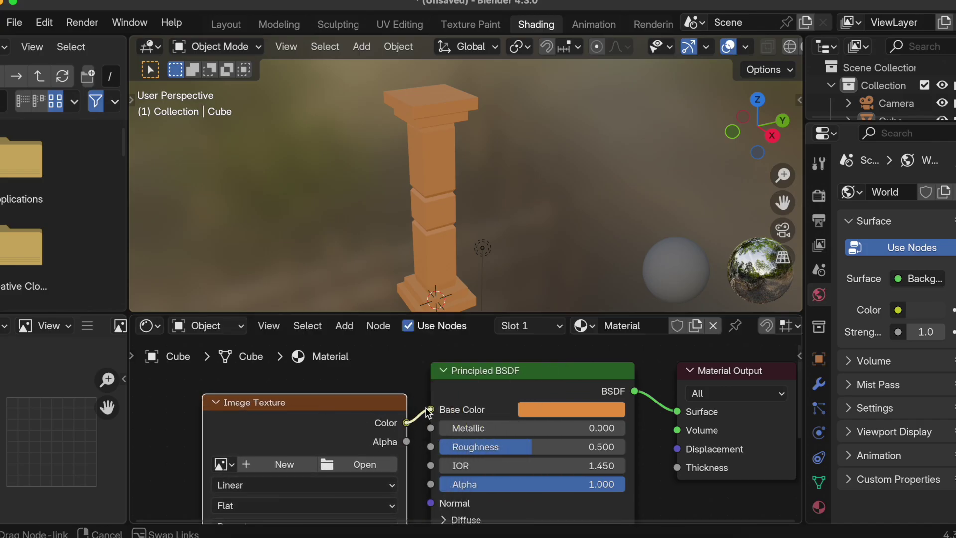
Load wood_planks_diff_1k.jpg from the textures folder in Downloads/tPzgTWPL into the Image Texture node
left_click(345, 465)
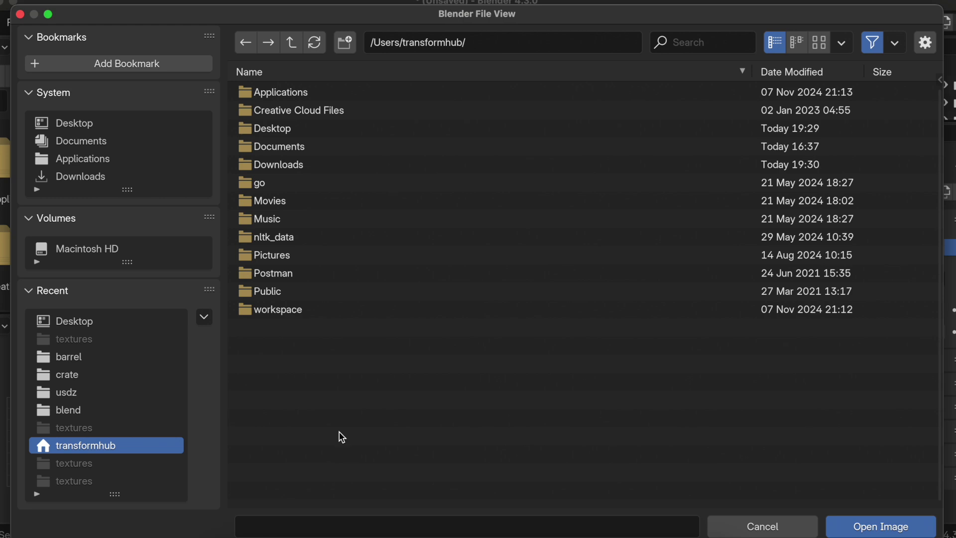
left_click(297, 165)
left_click(299, 167)
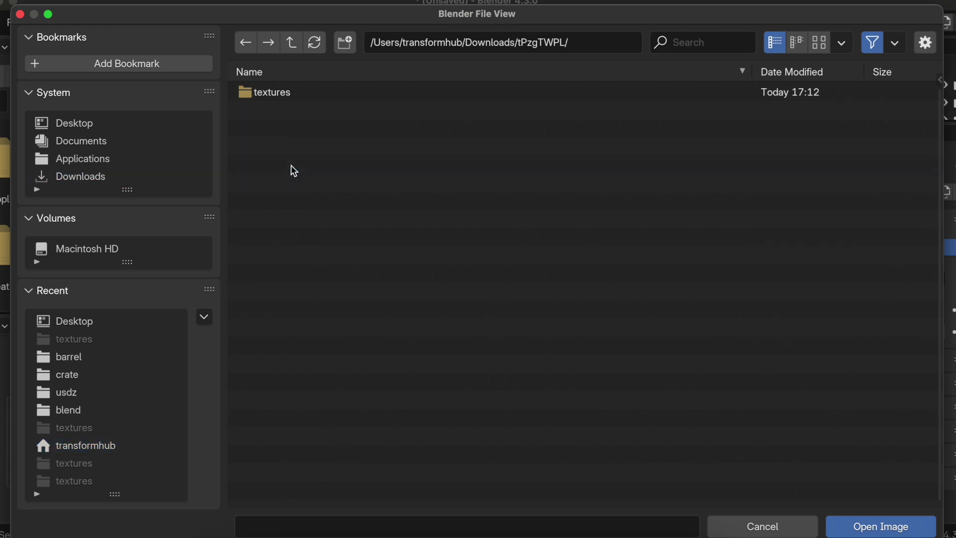
left_click(271, 92)
left_click(282, 93)
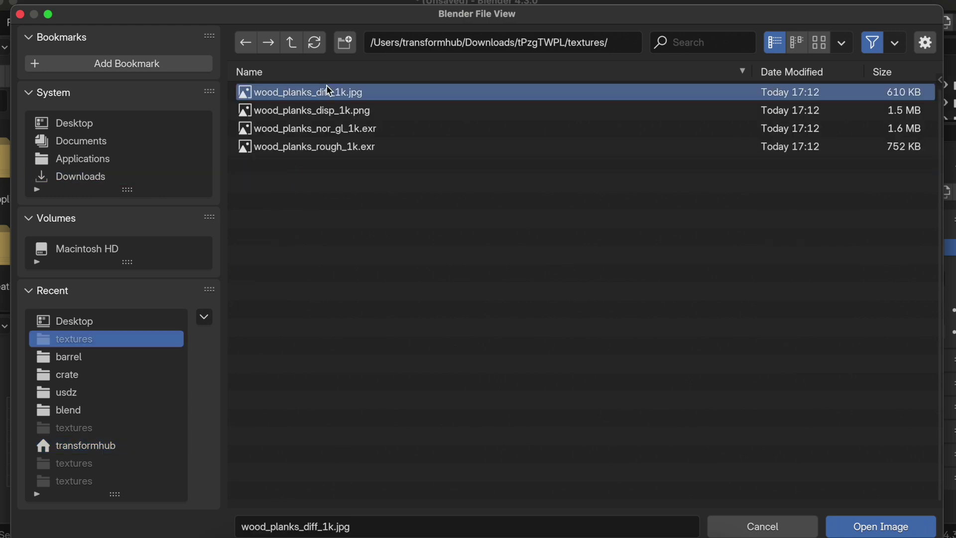
left_click(877, 524)
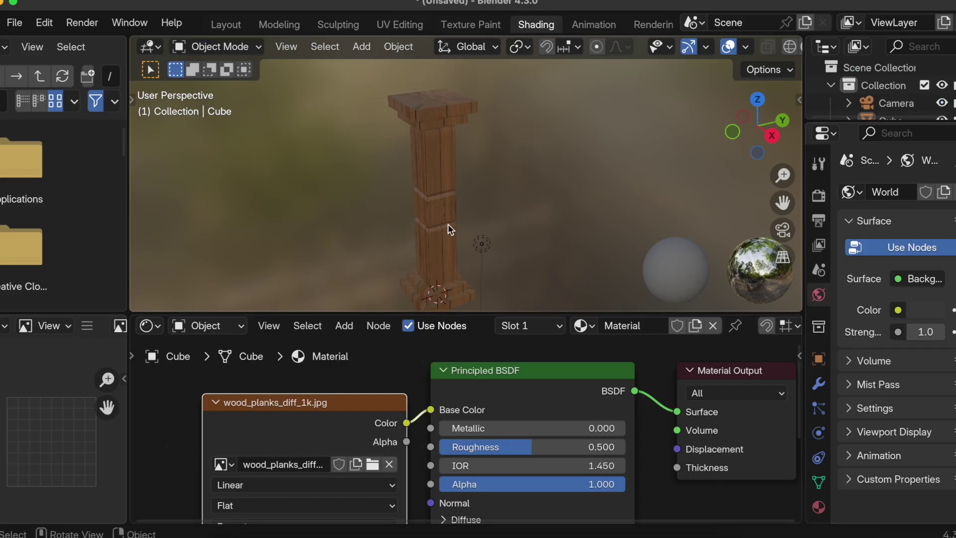
Enlarge the 3D viewport and check the wood texture on the whole column
left_click_drag(466, 315, 468, 377)
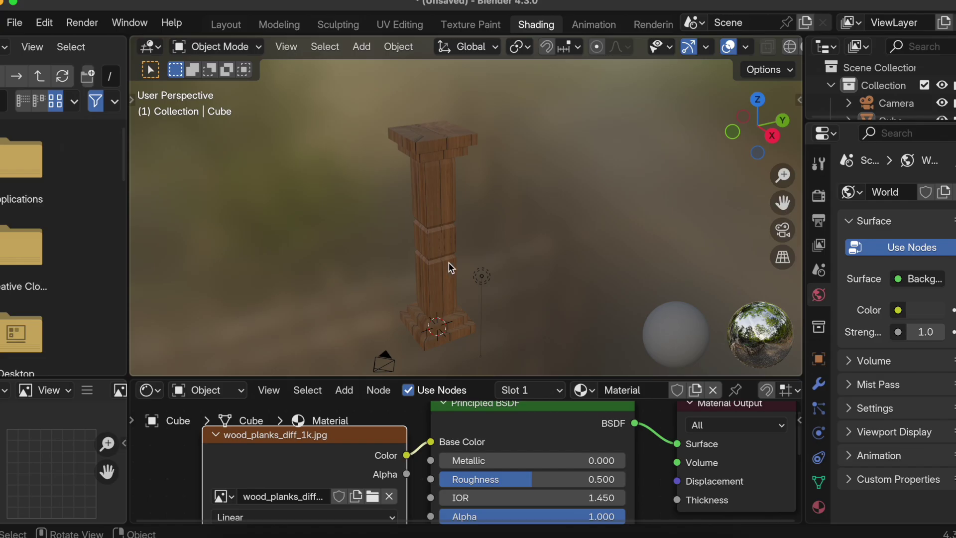
scroll(449, 263, "down", 5)
scroll(449, 263, "up", 2)
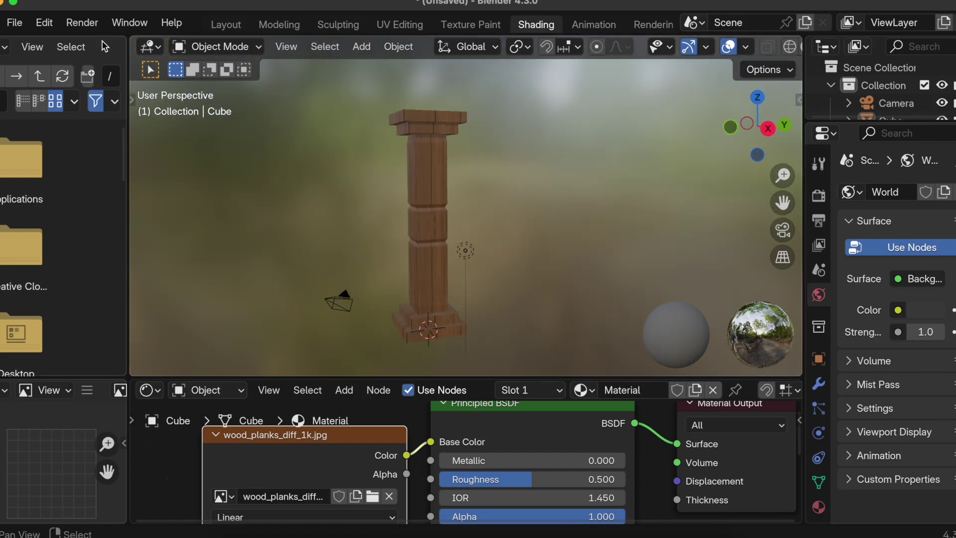
Export the scene as glTF Binary to untitled.glb in the home folder
left_click(14, 22)
mouse_move(88, 342)
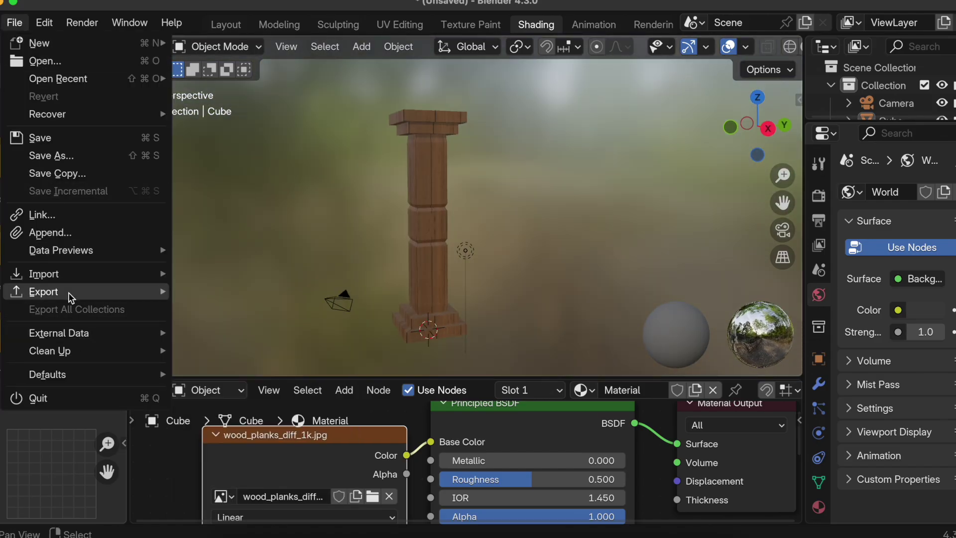
mouse_move(133, 291)
left_click(240, 472)
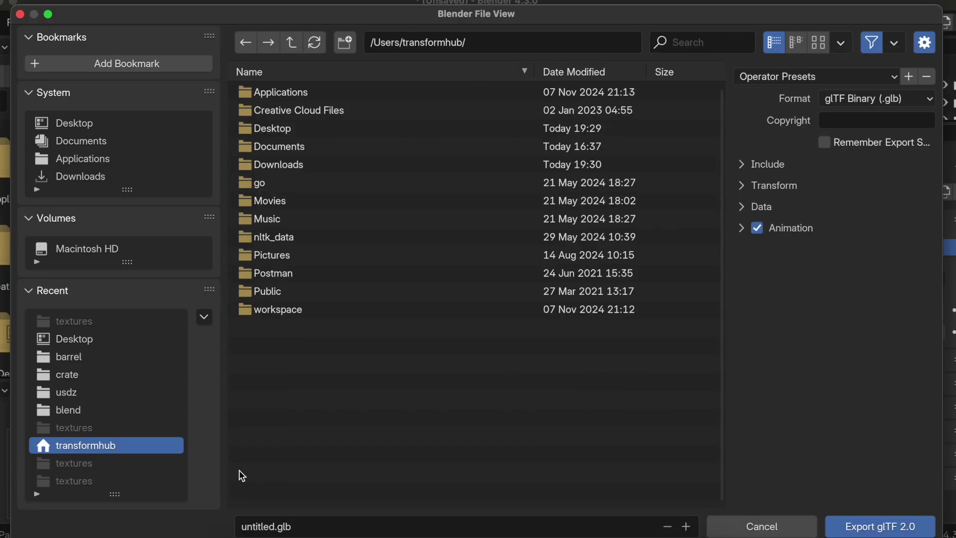
left_click(882, 532)
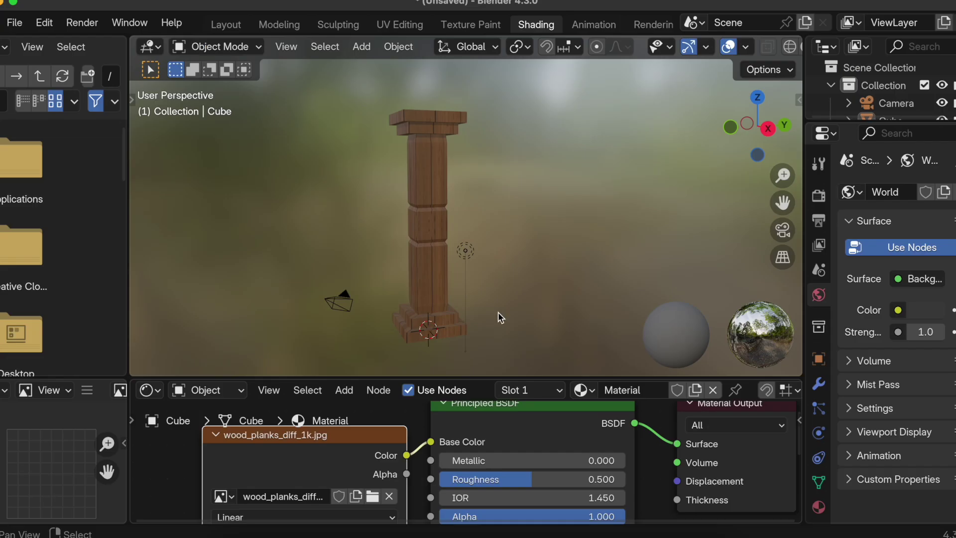